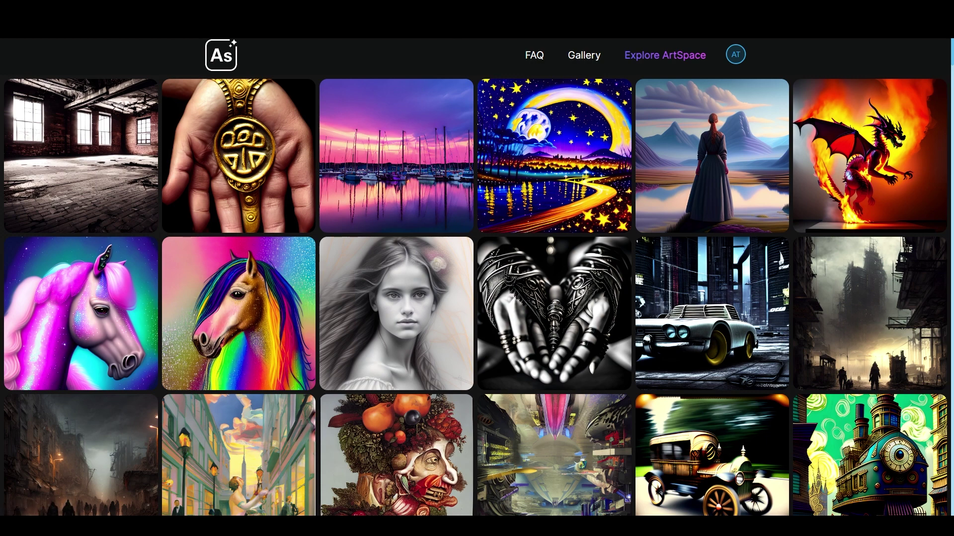
Browse the community gallery and examine the sample images together with the prompts used to create them.
{"action": "key", "text": "ctrl+Tab"}
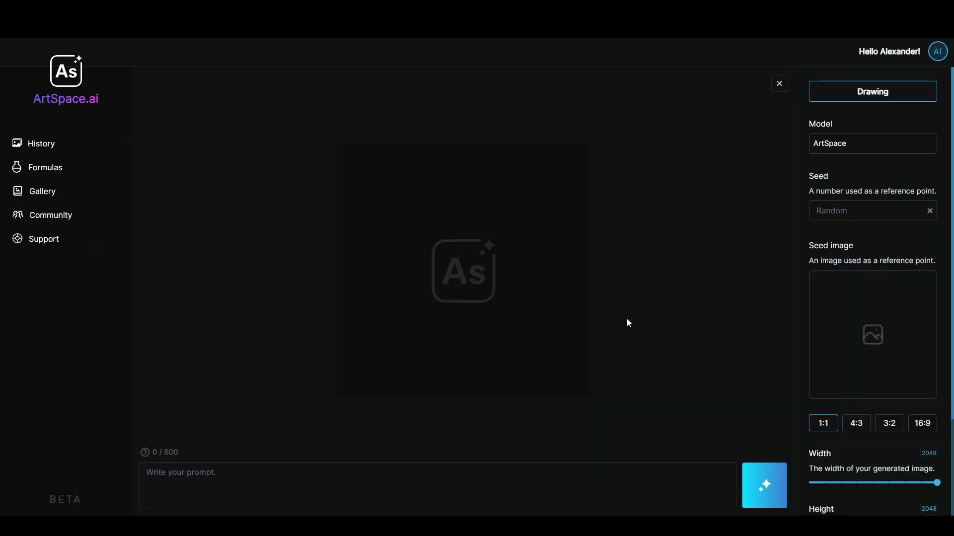
{"action": "left_click", "coordinate": [529, 8]}
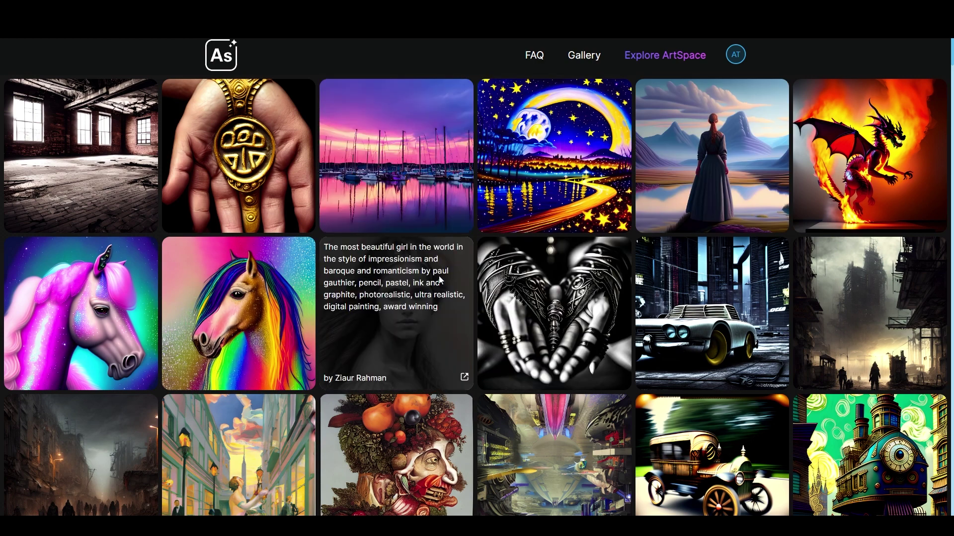
{"action": "scroll", "coordinate": [453, 63], "scroll_direction": "down", "scroll_amount": 6}
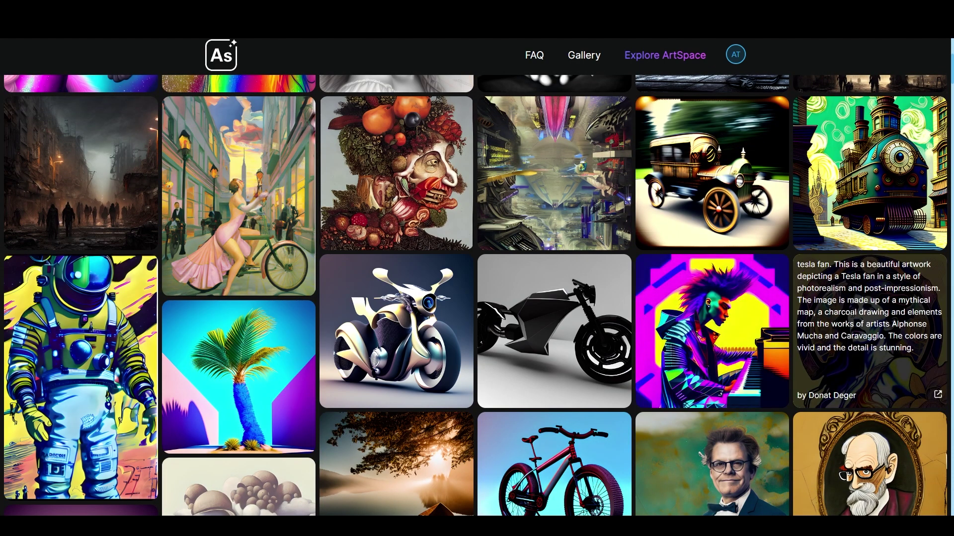
{"action": "scroll", "coordinate": [600, 250], "scroll_direction": "down", "scroll_amount": 7}
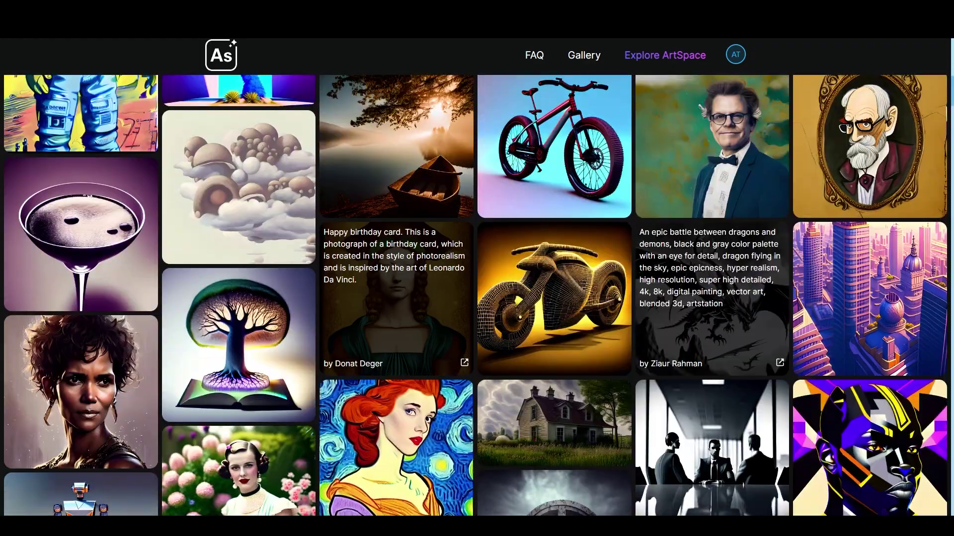
{"action": "scroll", "coordinate": [397, 298], "scroll_direction": "down", "scroll_amount": 6}
{"action": "scroll", "coordinate": [502, 266], "scroll_direction": "down", "scroll_amount": 6}
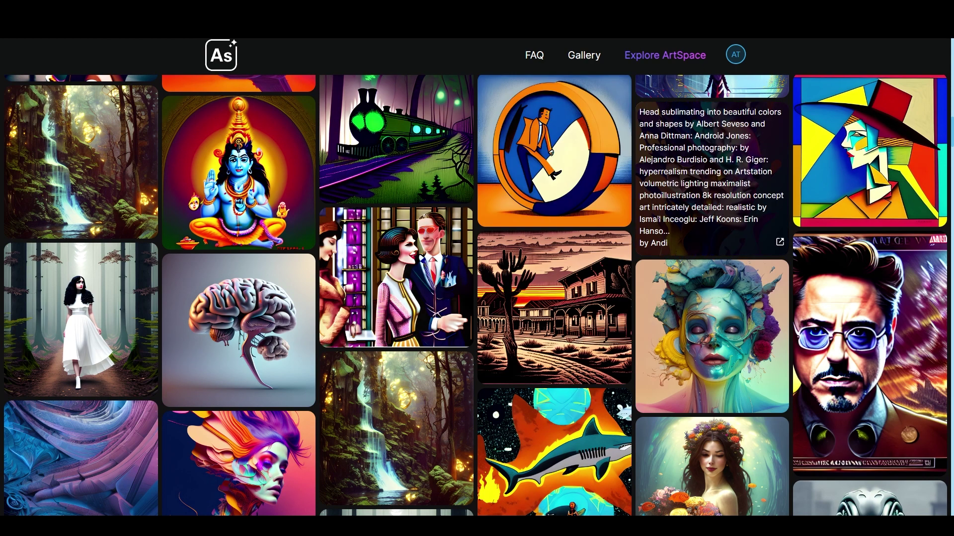
{"action": "scroll", "coordinate": [358, 211], "scroll_direction": "down", "scroll_amount": 1}
{"action": "scroll", "coordinate": [359, 211], "scroll_direction": "down", "scroll_amount": 3}
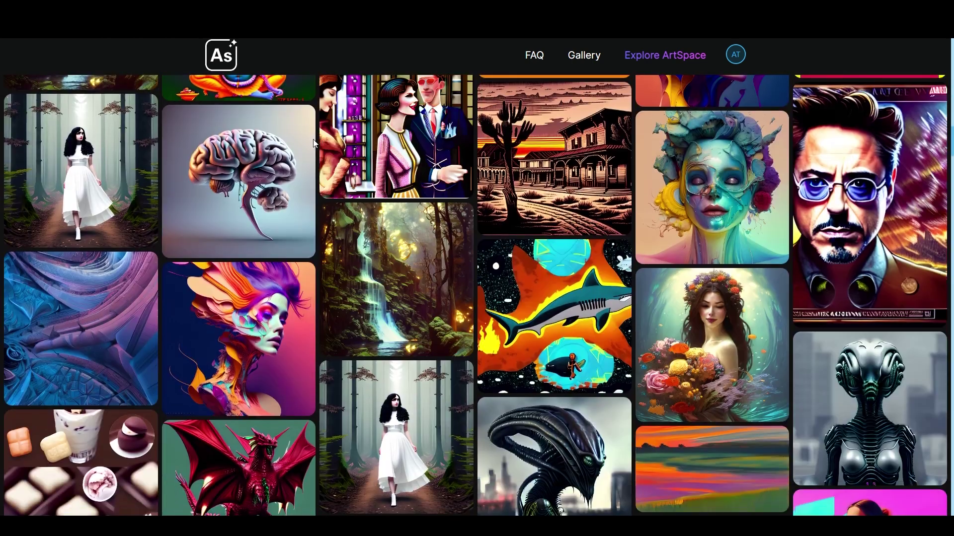
{"action": "scroll", "coordinate": [300, 145], "scroll_direction": "down", "scroll_amount": 3}
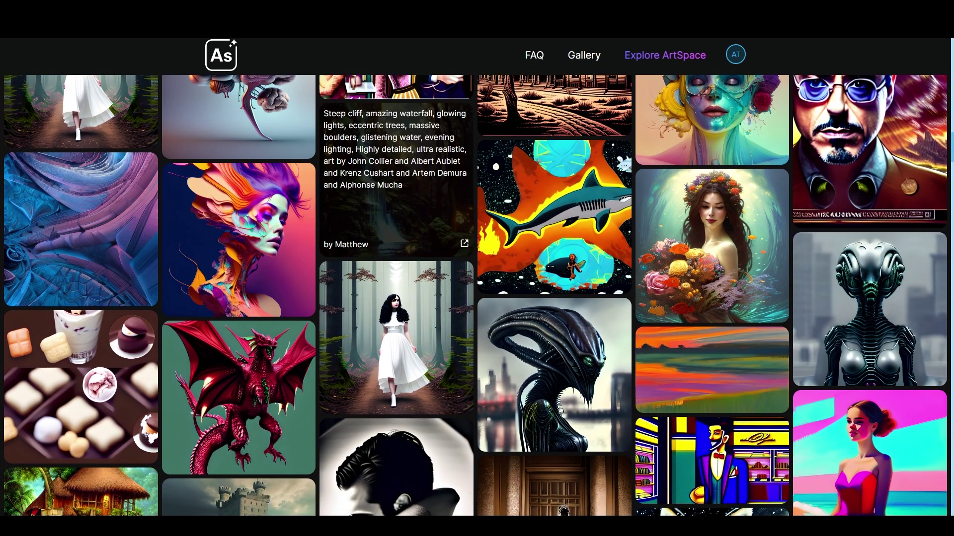
{"action": "scroll", "coordinate": [348, 170], "scroll_direction": "down", "scroll_amount": 6}
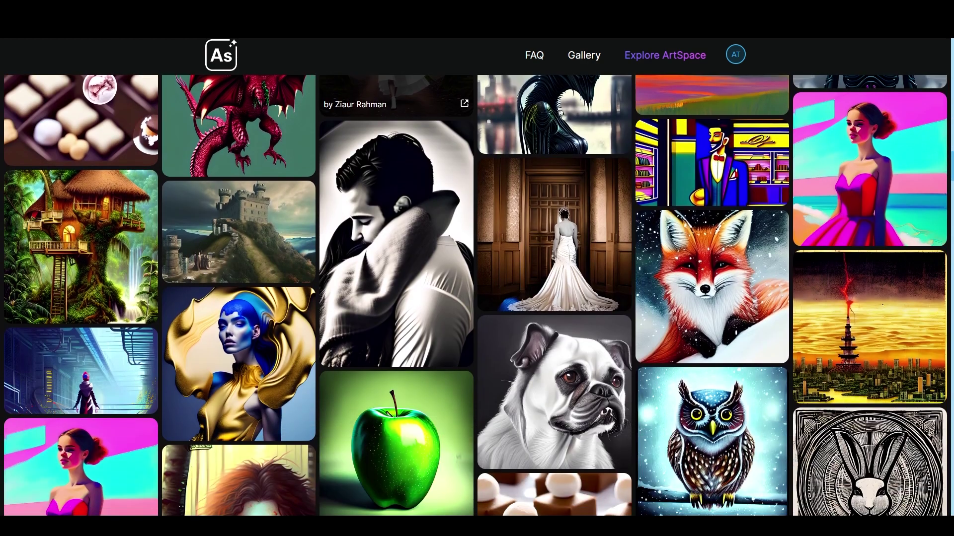
{"action": "scroll", "coordinate": [347, 170], "scroll_direction": "down", "scroll_amount": 2}
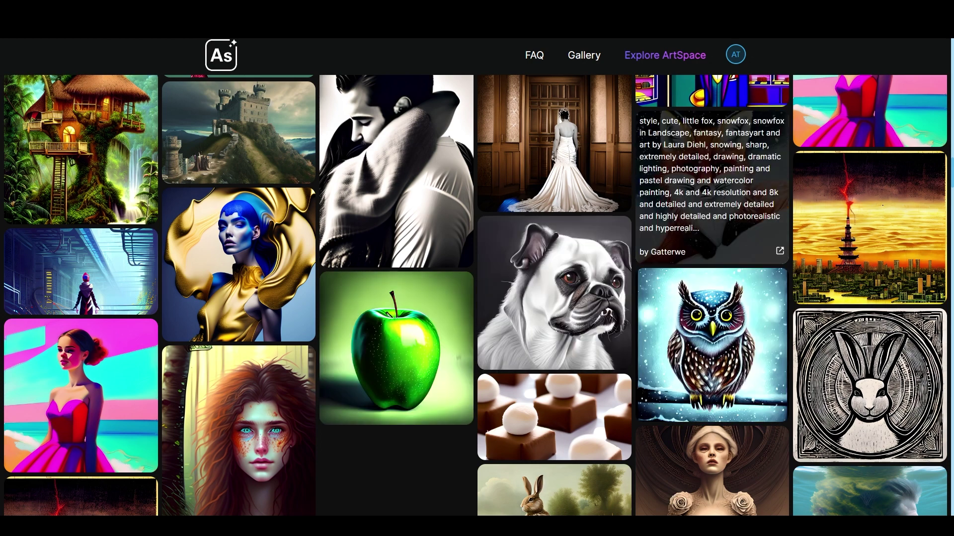
{"action": "scroll", "coordinate": [655, 231], "scroll_direction": "up", "scroll_amount": 5}
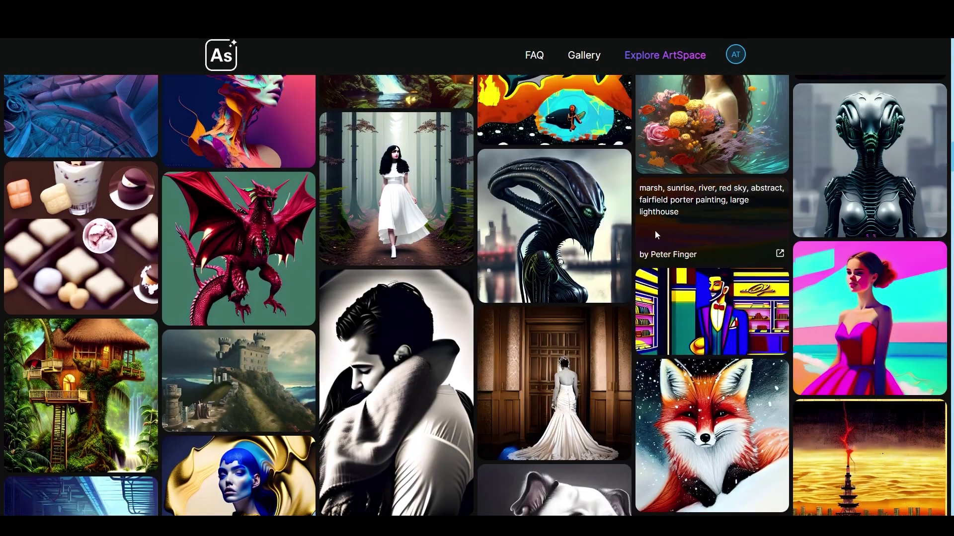
{"action": "scroll", "coordinate": [403, 313], "scroll_direction": "up", "scroll_amount": 3}
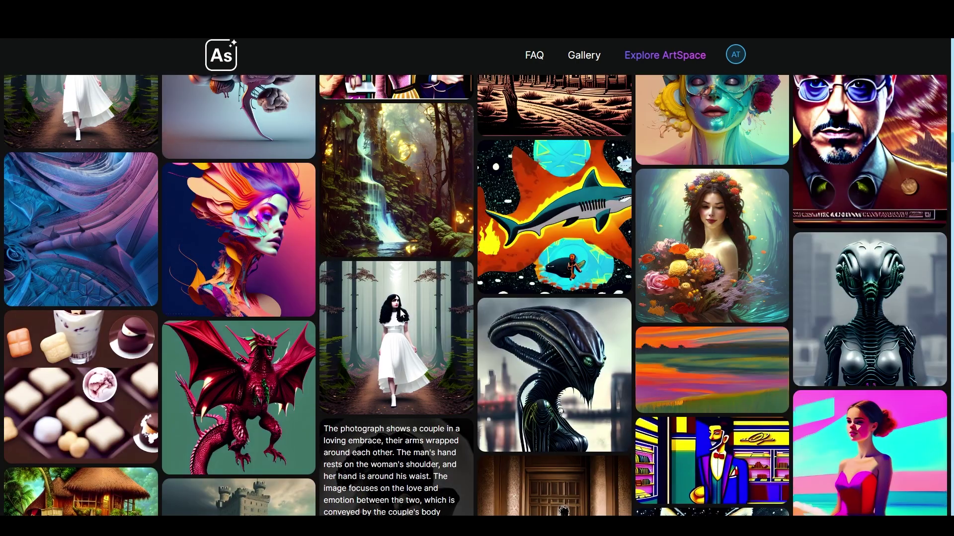
{"action": "scroll", "coordinate": [438, 199], "scroll_direction": "up", "scroll_amount": 2}
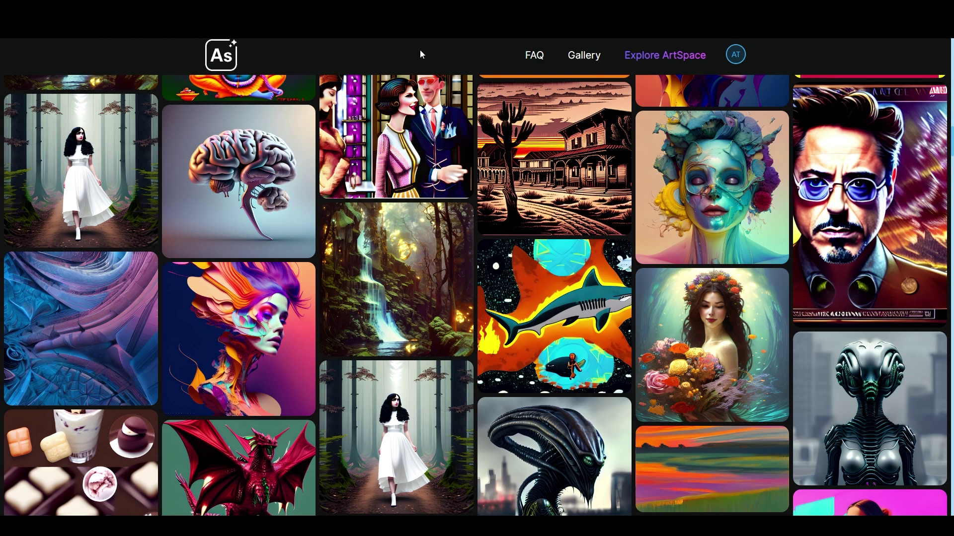
{"action": "mouse_move", "coordinate": [415, 77]}
Open the image generator and examine the options of the Inpainting and Outpainting modes.
{"action": "left_click", "coordinate": [665, 55]}
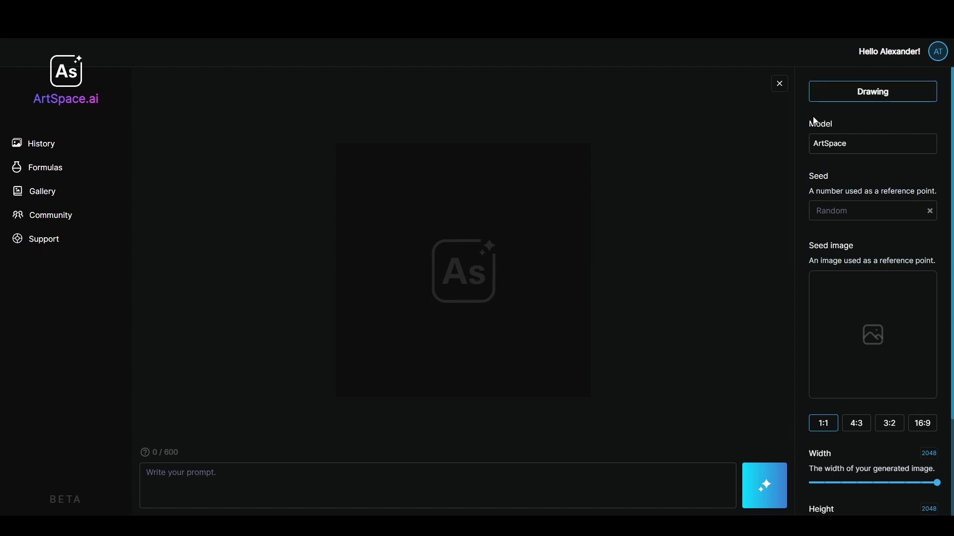
{"action": "left_click", "coordinate": [865, 104]}
{"action": "left_click", "coordinate": [867, 130]}
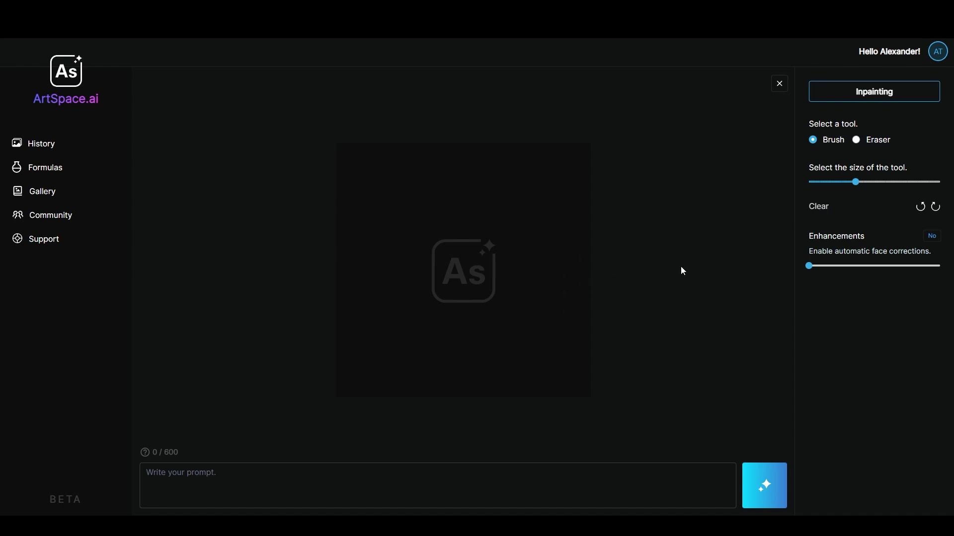
{"action": "left_click", "coordinate": [868, 100]}
{"action": "left_click", "coordinate": [875, 150]}
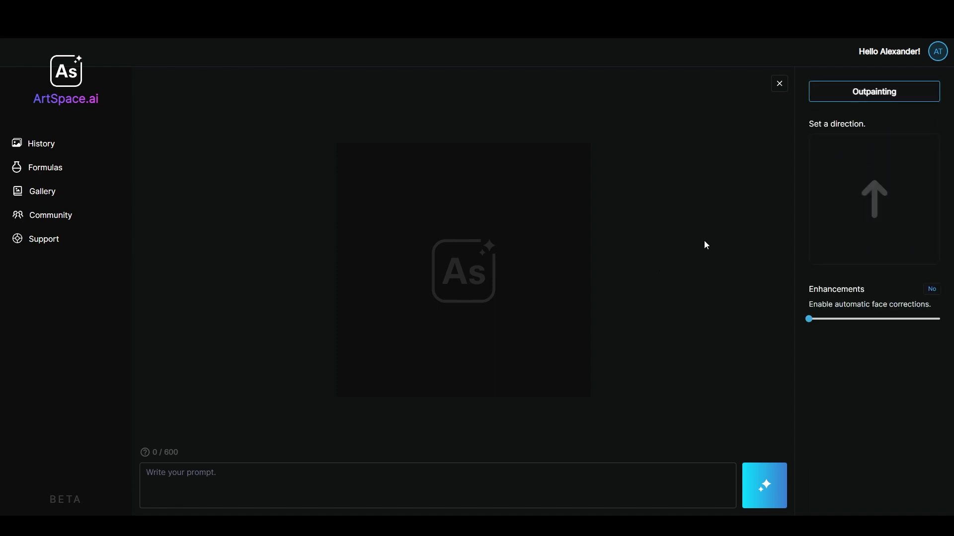
Return the generator to Drawing mode and choose the ArtSpace model.
{"action": "left_click", "coordinate": [861, 94]}
{"action": "left_click", "coordinate": [869, 110]}
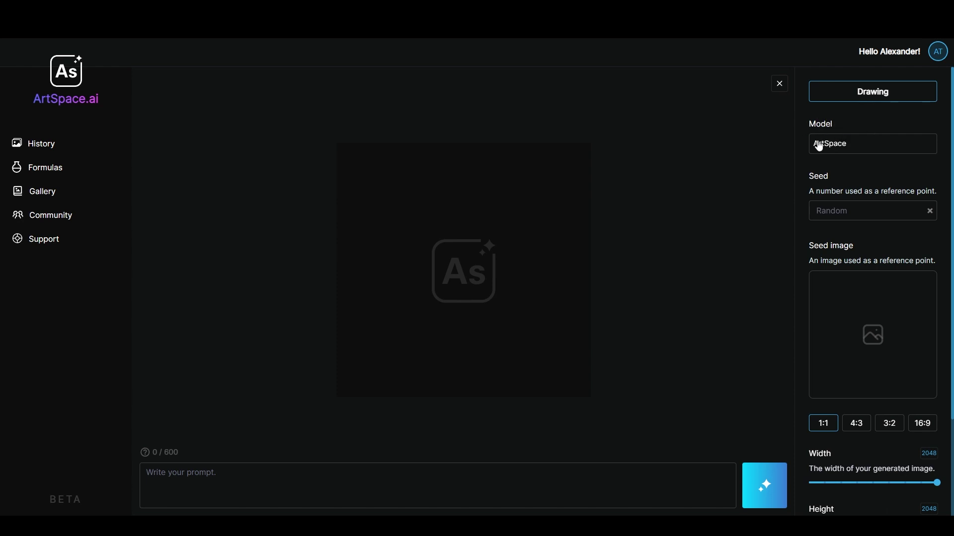
{"action": "left_click", "coordinate": [834, 150]}
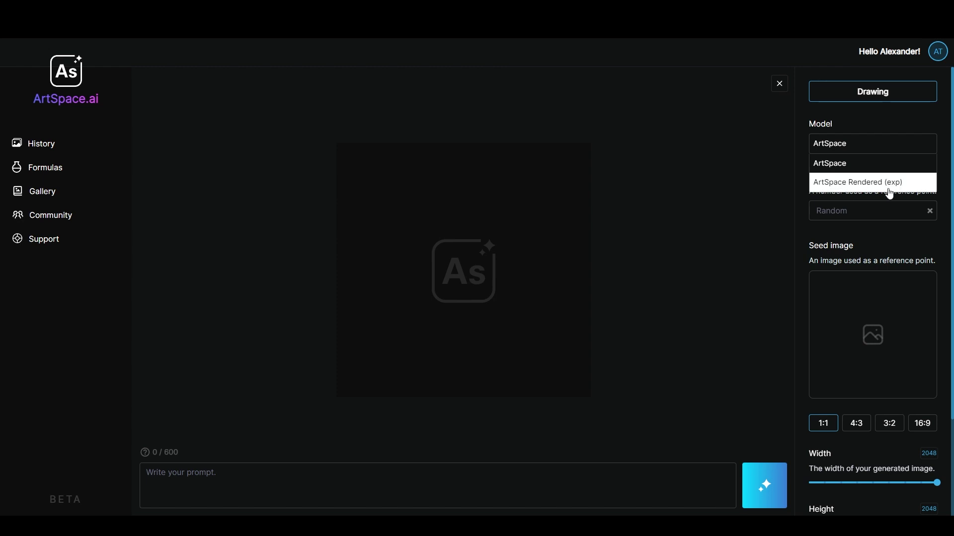
{"action": "left_click", "coordinate": [837, 163]}
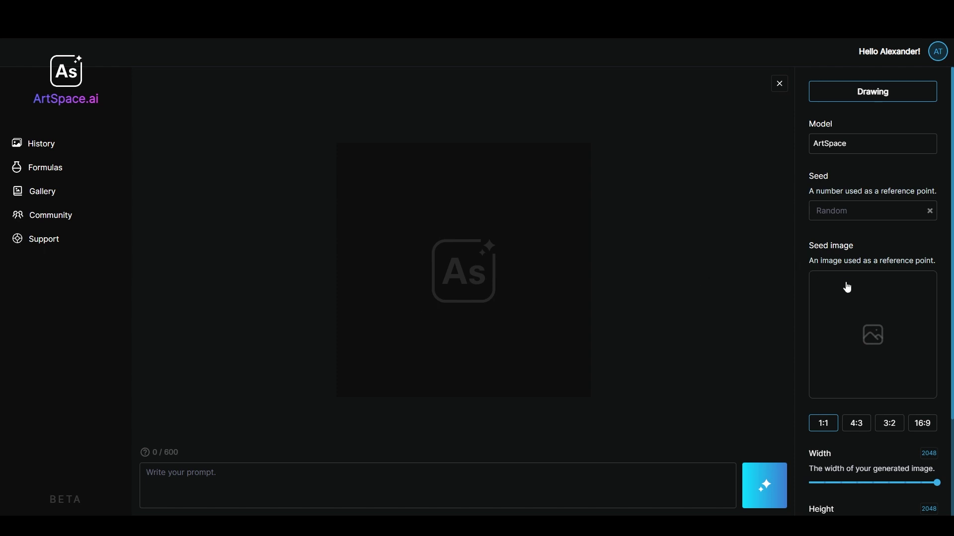
Try the 16:9 aspect ratio for the generated image and set it back to 1:1.
{"action": "scroll", "coordinate": [845, 283], "scroll_direction": "down", "scroll_amount": 2}
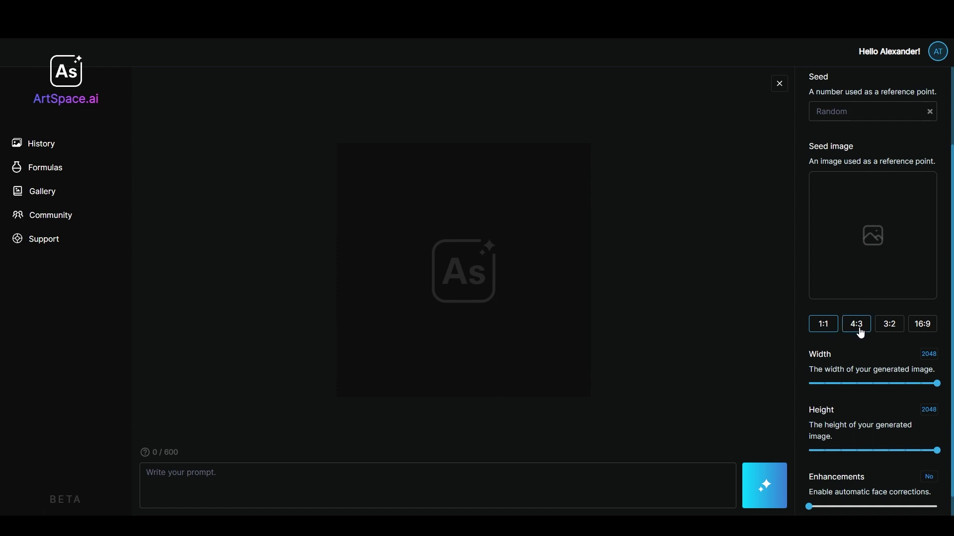
{"action": "left_click", "coordinate": [916, 330]}
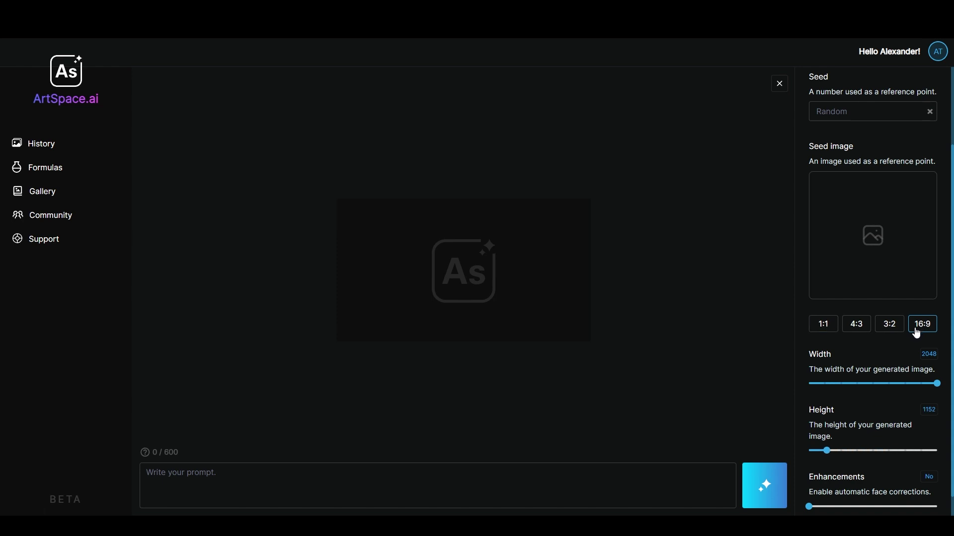
{"action": "left_click", "coordinate": [822, 328]}
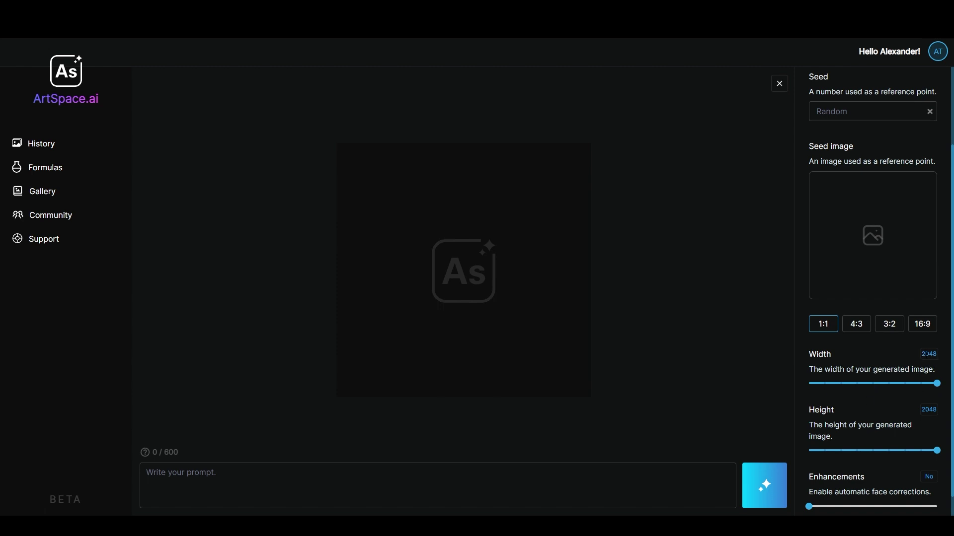
{"action": "mouse_move", "coordinate": [940, 385]}
{"action": "left_mouse_down"}
{"action": "mouse_move", "coordinate": [805, 382]}
{"action": "mouse_move", "coordinate": [941, 385]}
{"action": "left_mouse_up"}
Try enabling automatic face corrections under Enhancements and switch them back off.
{"action": "scroll", "coordinate": [855, 397], "scroll_direction": "down", "scroll_amount": 1}
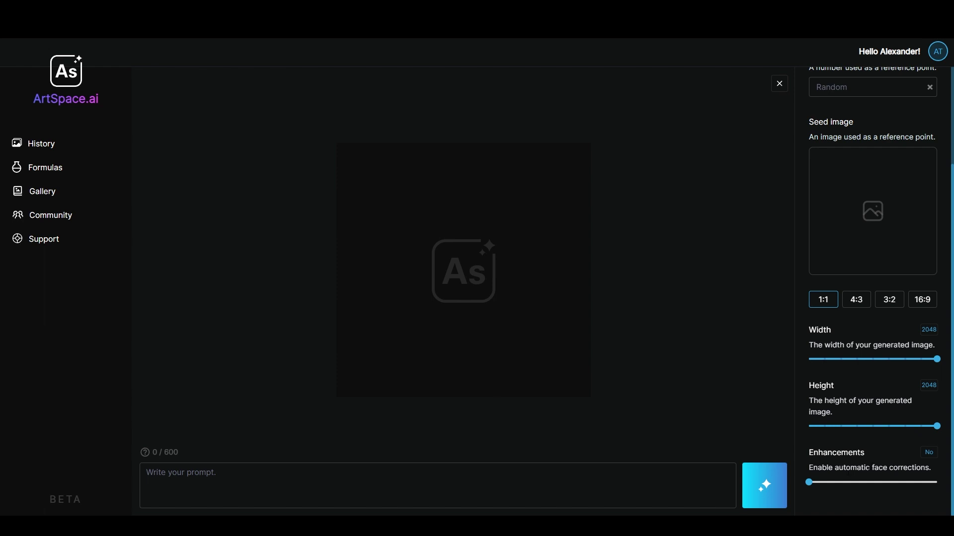
{"action": "left_click_drag", "start_coordinate": [810, 482], "coordinate": [936, 482]}
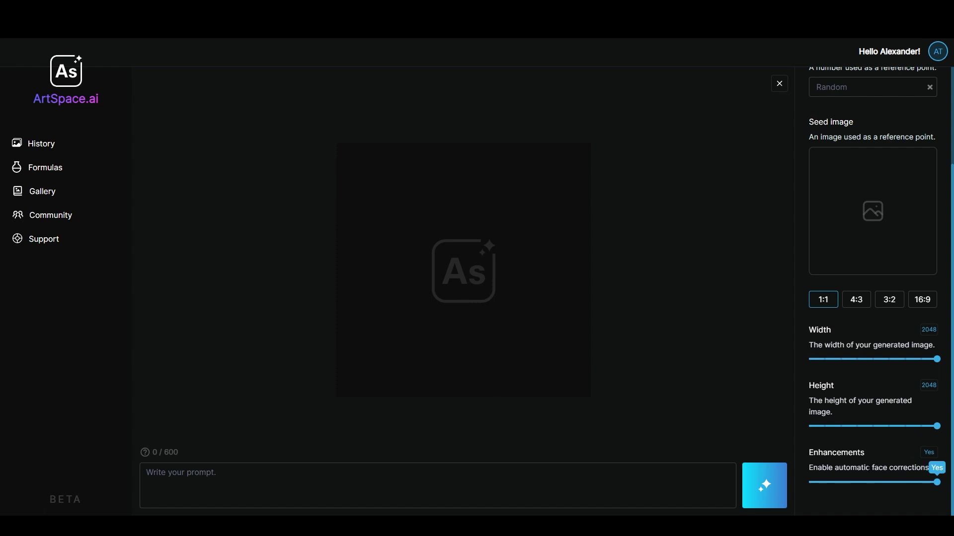
{"action": "left_click", "coordinate": [860, 482]}
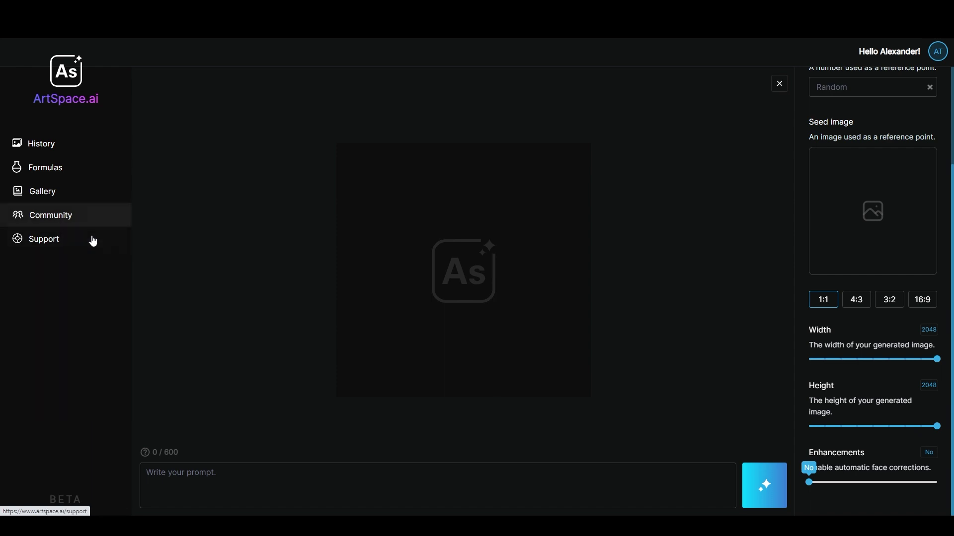
Open the generation history and look through the previously created images stored locally.
{"action": "left_click", "coordinate": [76, 194]}
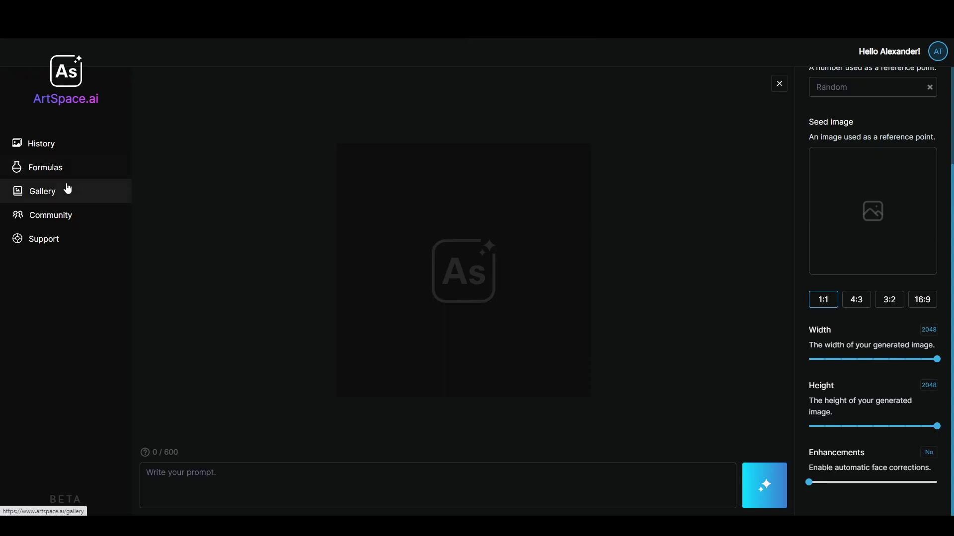
{"action": "left_click", "coordinate": [56, 146]}
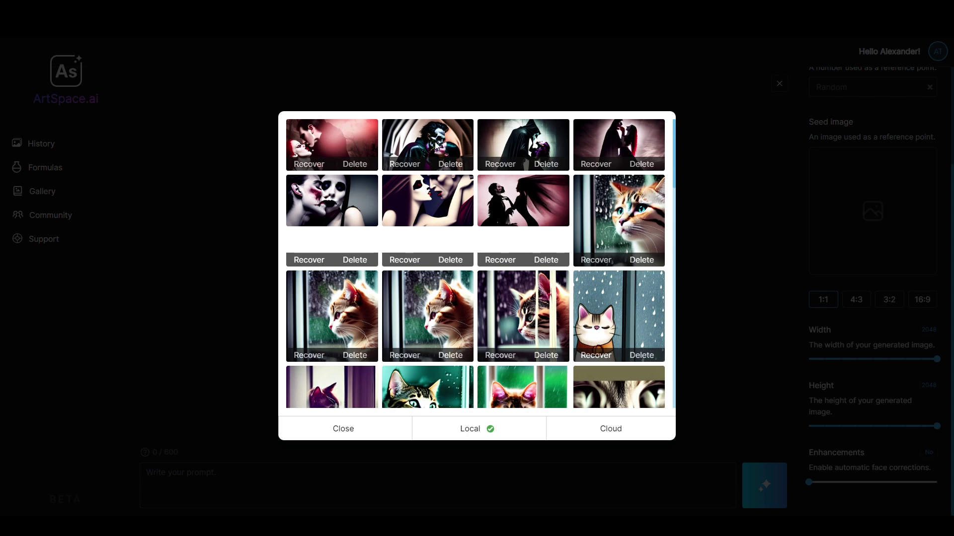
{"action": "scroll", "coordinate": [551, 179], "scroll_direction": "down", "scroll_amount": 2}
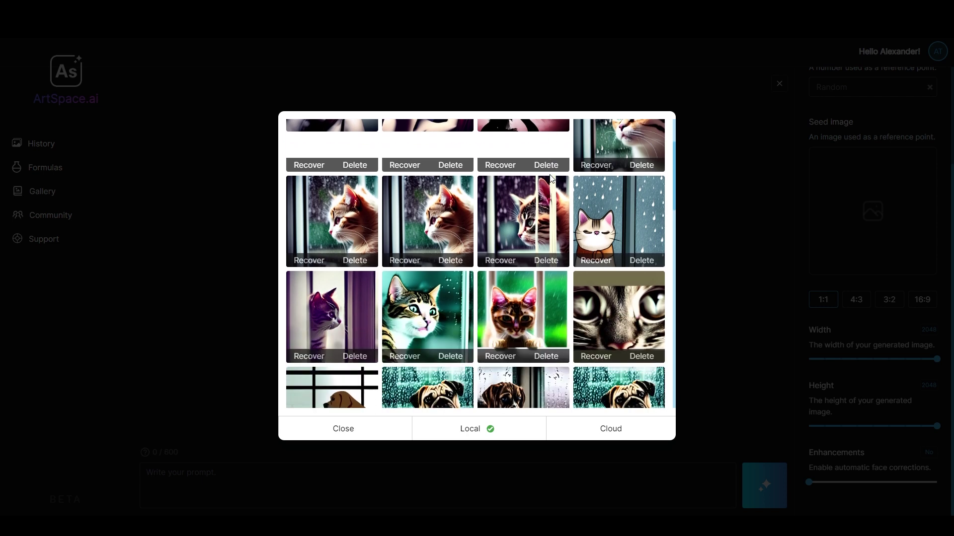
{"action": "scroll", "coordinate": [551, 179], "scroll_direction": "up", "scroll_amount": 1}
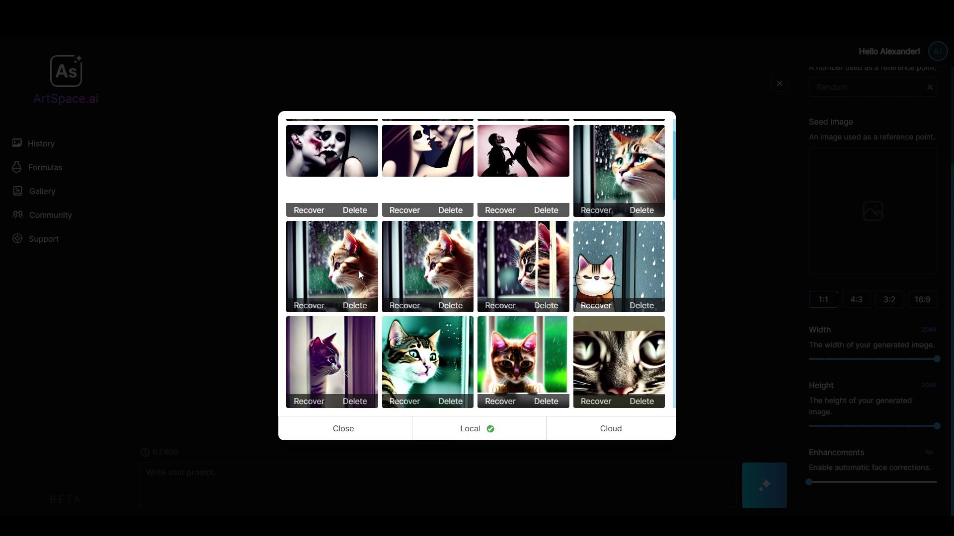
{"action": "scroll", "coordinate": [348, 271], "scroll_direction": "down", "scroll_amount": 1}
{"action": "scroll", "coordinate": [524, 341], "scroll_direction": "down", "scroll_amount": 1}
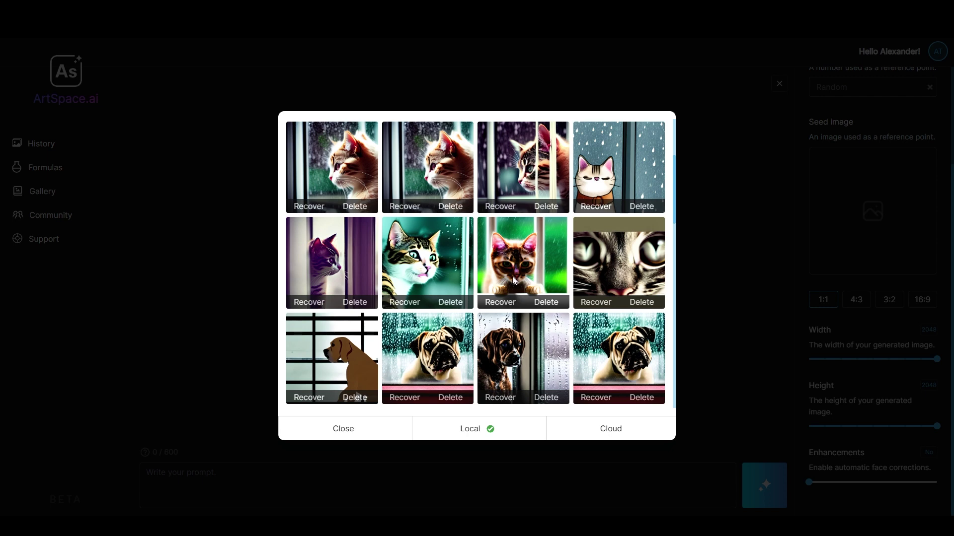
{"action": "scroll", "coordinate": [512, 277], "scroll_direction": "down", "scroll_amount": 2}
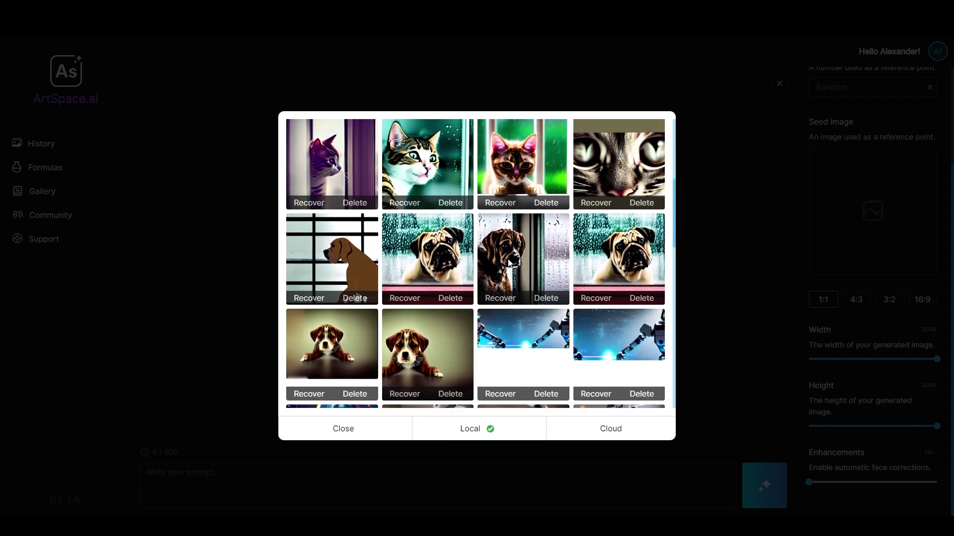
{"action": "scroll", "coordinate": [510, 263], "scroll_direction": "down", "scroll_amount": 2}
{"action": "scroll", "coordinate": [506, 181], "scroll_direction": "down", "scroll_amount": 1}
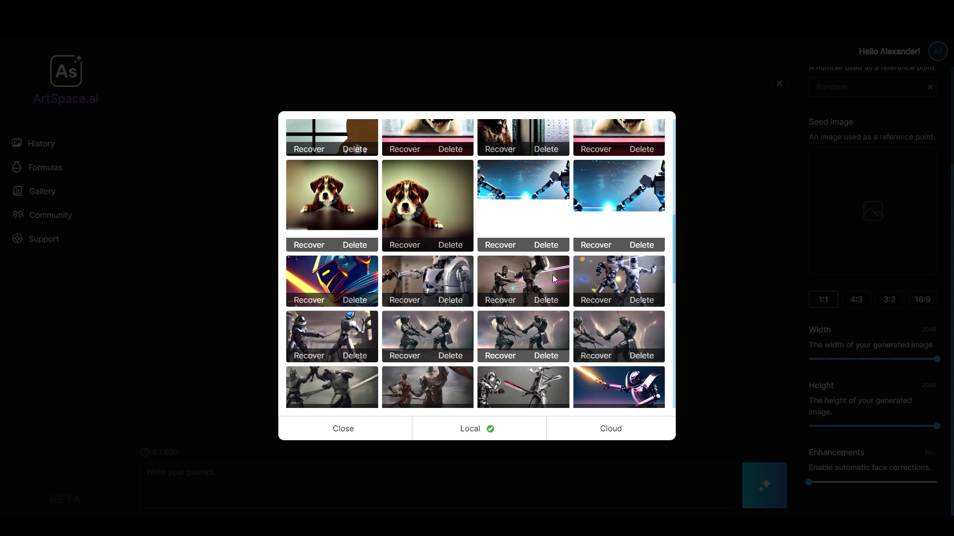
{"action": "scroll", "coordinate": [611, 279], "scroll_direction": "down", "scroll_amount": 1}
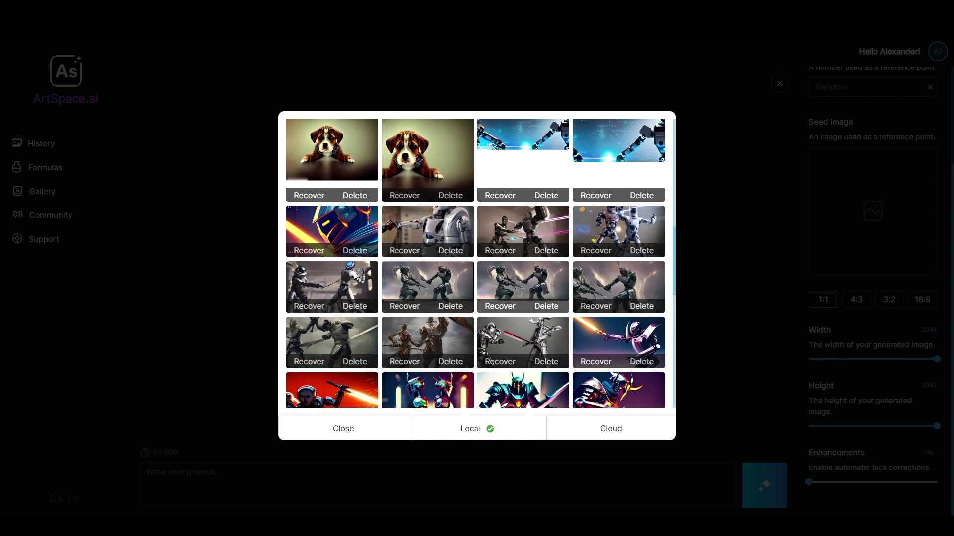
{"action": "scroll", "coordinate": [485, 298], "scroll_direction": "down", "scroll_amount": 3}
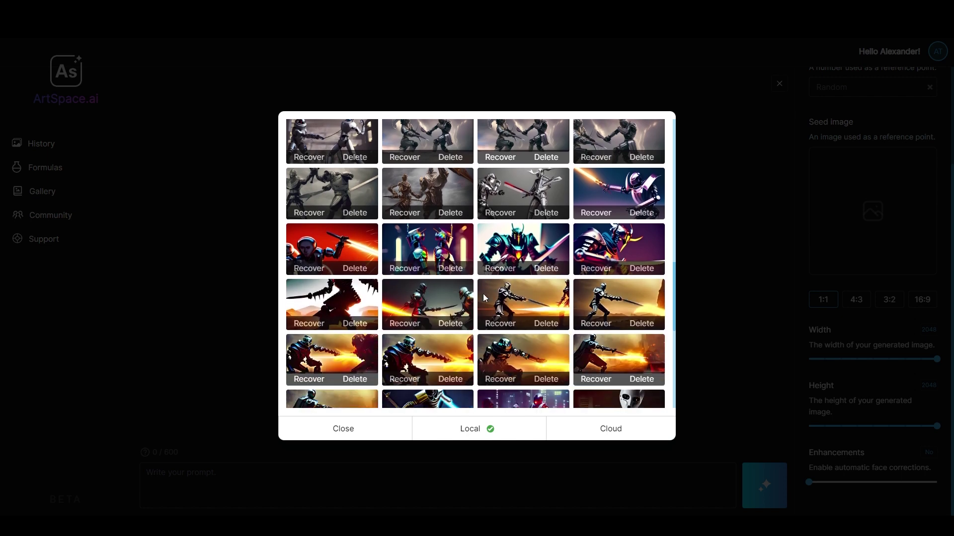
{"action": "scroll", "coordinate": [485, 298], "scroll_direction": "down", "scroll_amount": 1}
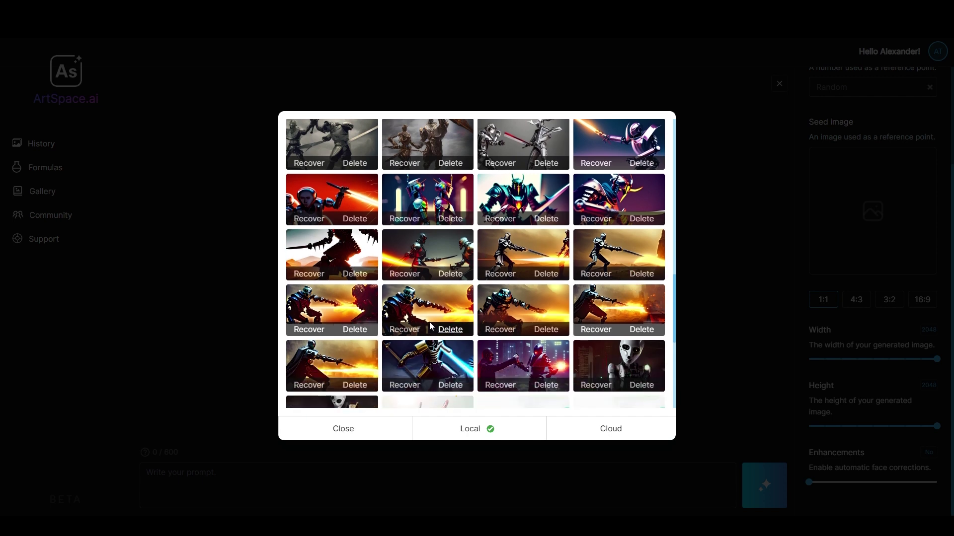
{"action": "scroll", "coordinate": [422, 318], "scroll_direction": "up", "scroll_amount": 1}
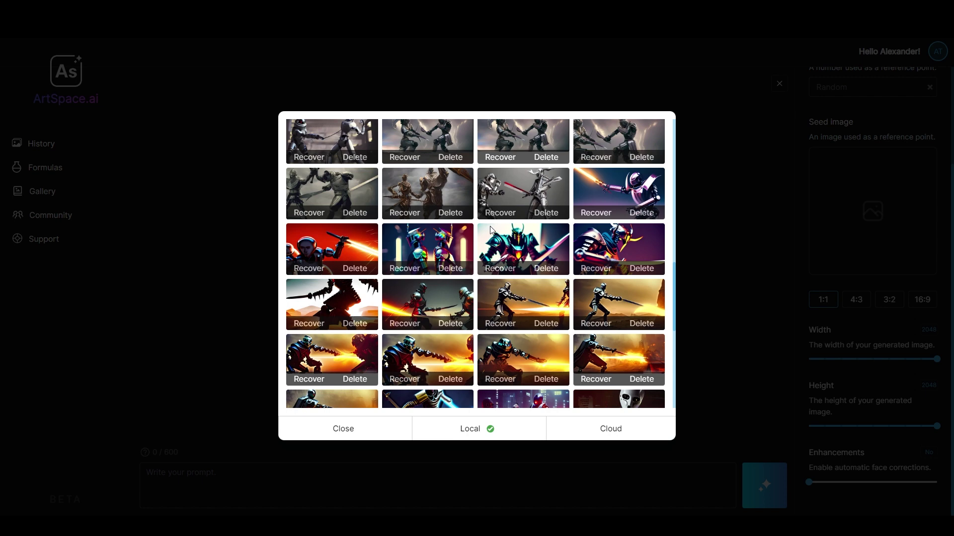
Look through the locally stored images in the generation history, from newest to oldest, and close the history.
{"action": "scroll", "coordinate": [492, 232], "scroll_direction": "up", "scroll_amount": 1}
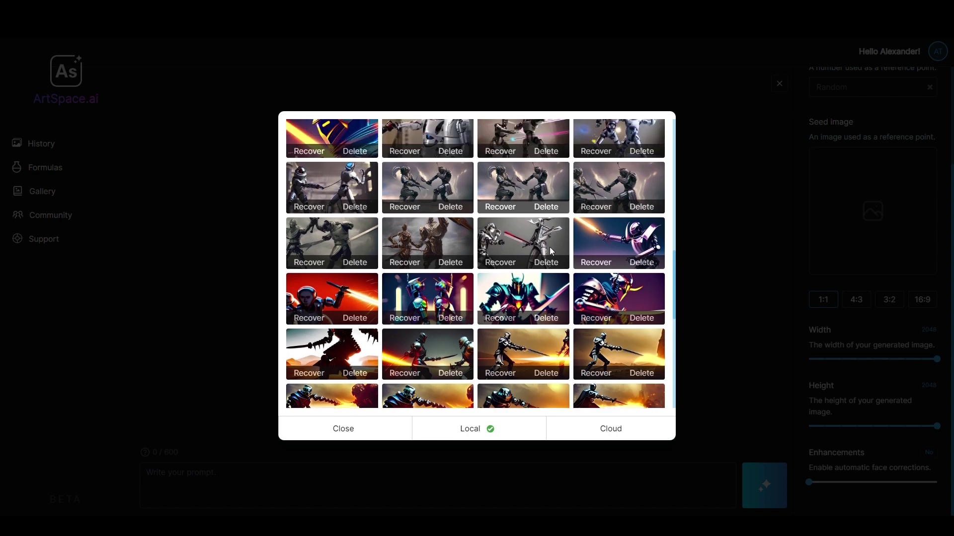
{"action": "scroll", "coordinate": [550, 239], "scroll_direction": "up", "scroll_amount": 1}
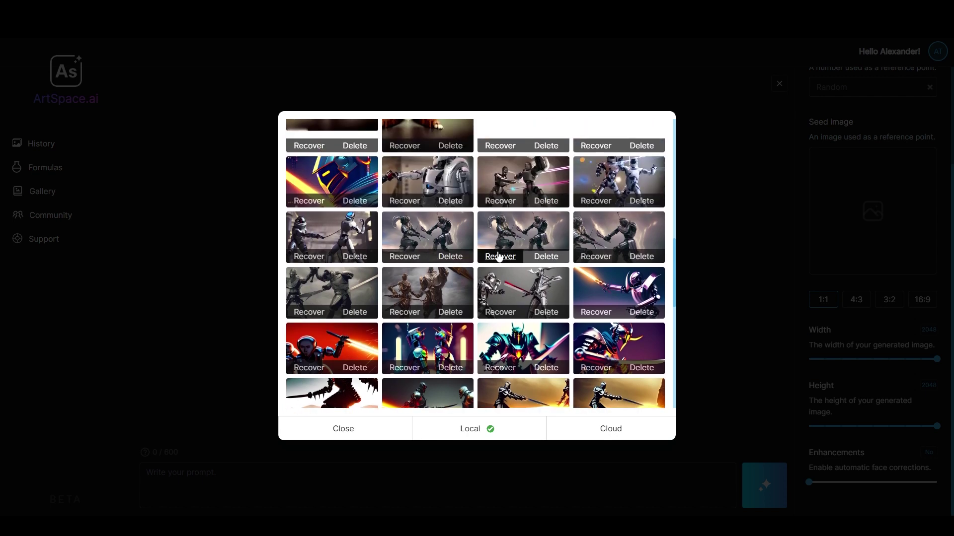
{"action": "scroll", "coordinate": [532, 244], "scroll_direction": "down", "scroll_amount": 6}
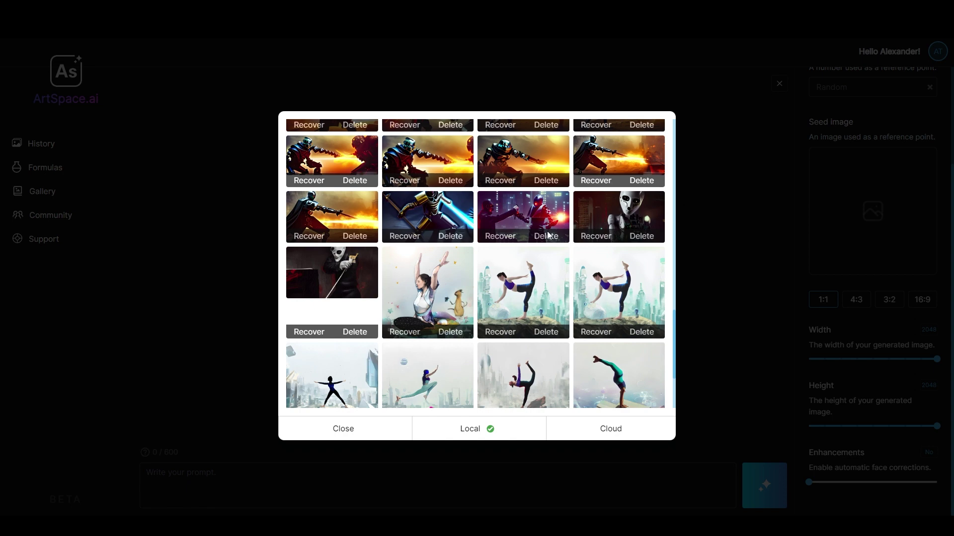
{"action": "scroll", "coordinate": [525, 230], "scroll_direction": "down", "scroll_amount": 2}
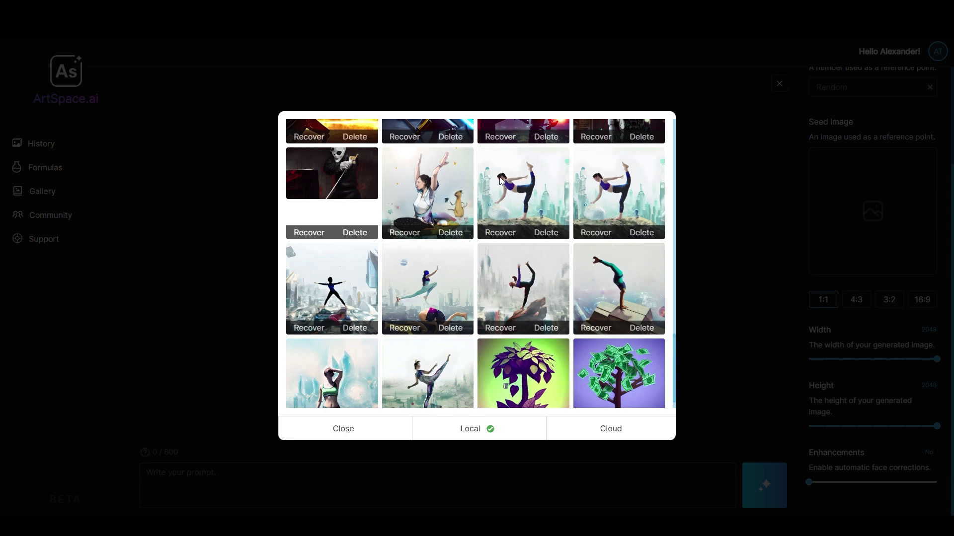
{"action": "scroll", "coordinate": [433, 280], "scroll_direction": "down", "scroll_amount": 1}
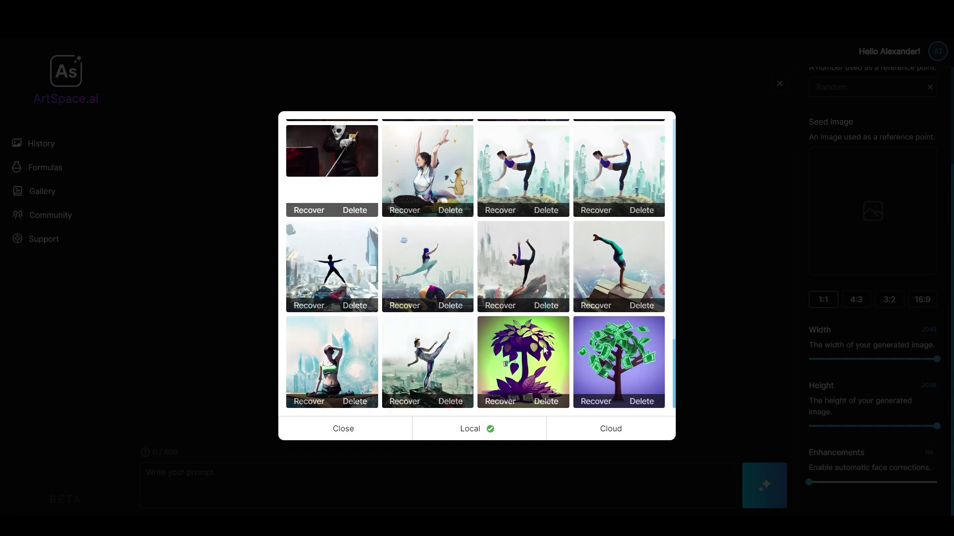
{"action": "scroll", "coordinate": [542, 336], "scroll_direction": "up", "scroll_amount": 20}
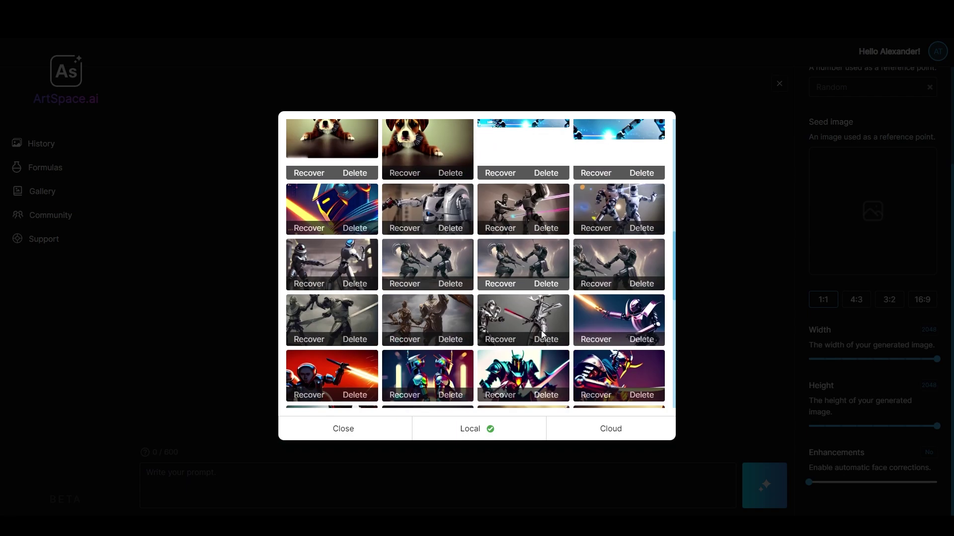
{"action": "scroll", "coordinate": [536, 338], "scroll_direction": "down", "scroll_amount": 20}
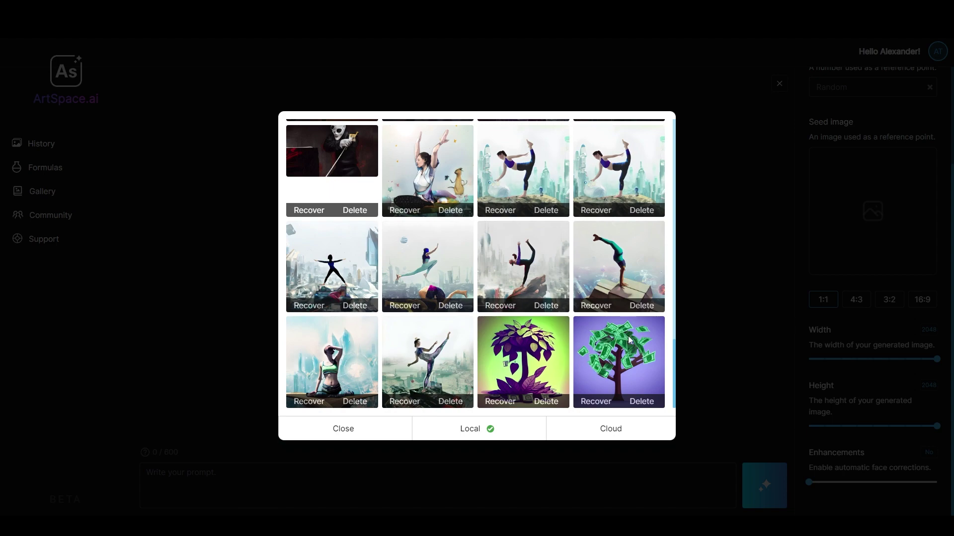
{"action": "scroll", "coordinate": [535, 347], "scroll_direction": "up", "scroll_amount": 20}
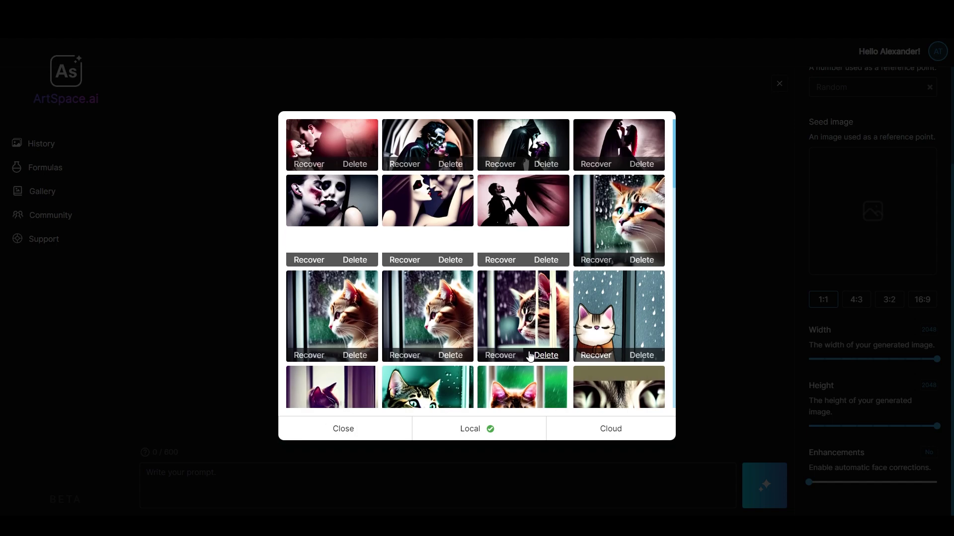
{"action": "left_click", "coordinate": [332, 435]}
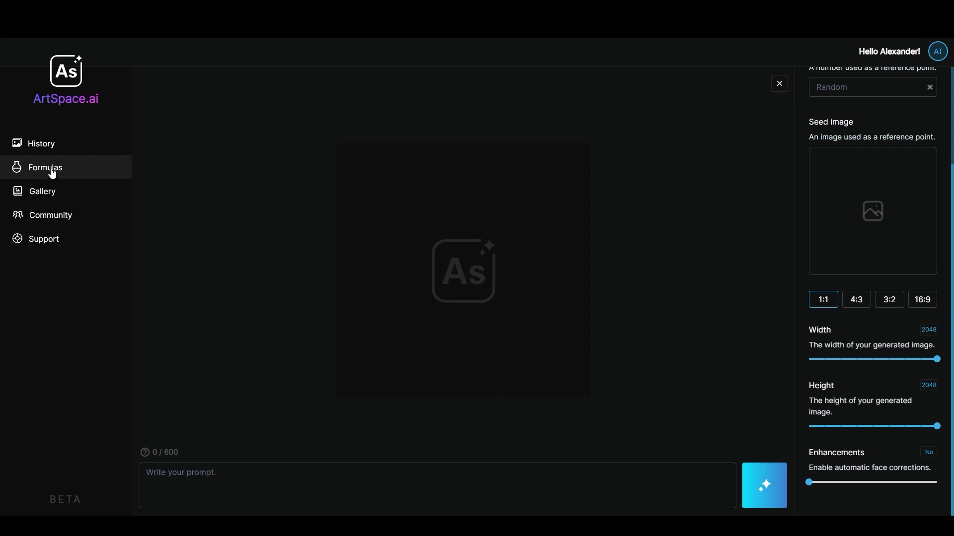
Generate an image from the prompt "a cat wearing a fedora in a old-timey pub.".
{"action": "left_click", "coordinate": [260, 484]}
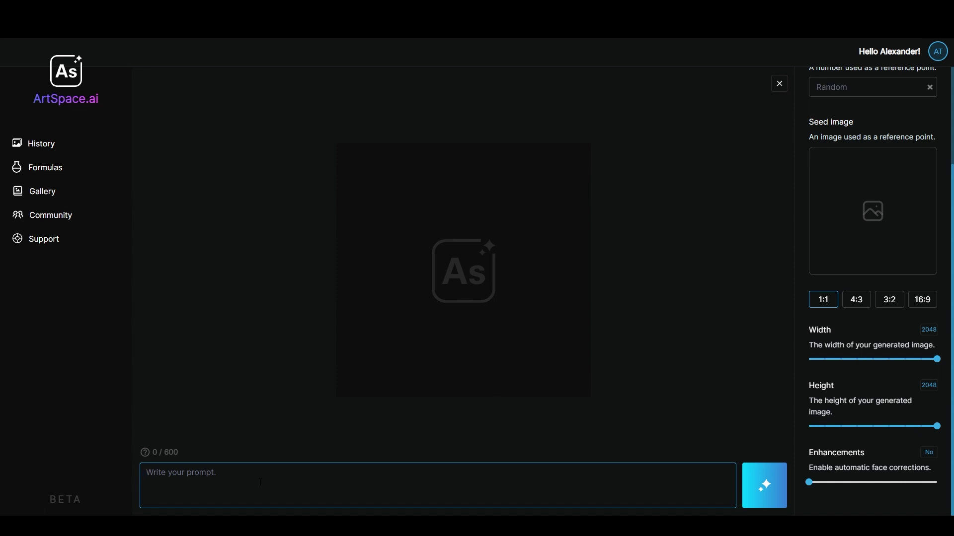
{"action": "type", "text": "a cat wearing a fedora in a"}
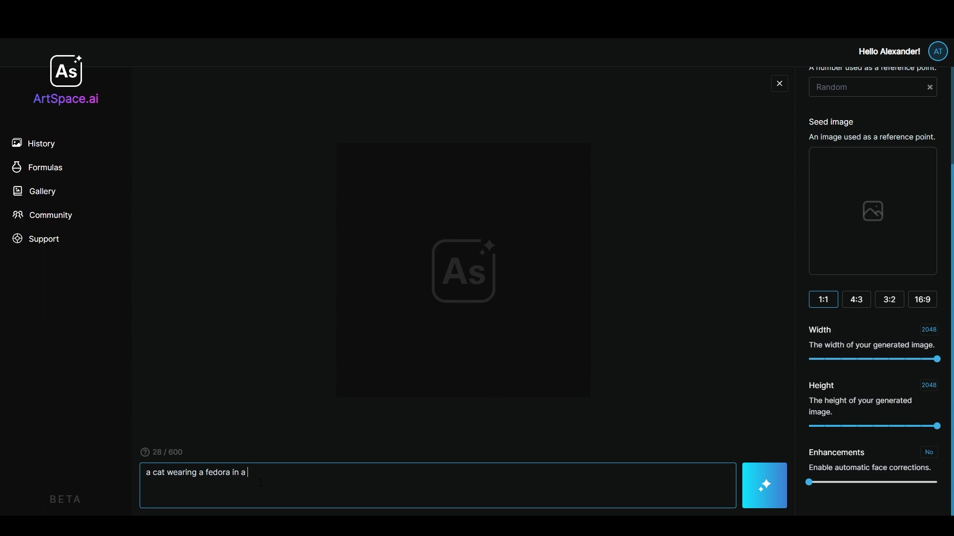
{"action": "type", "text": " old-timey pub."}
{"action": "left_click", "coordinate": [760, 485]}
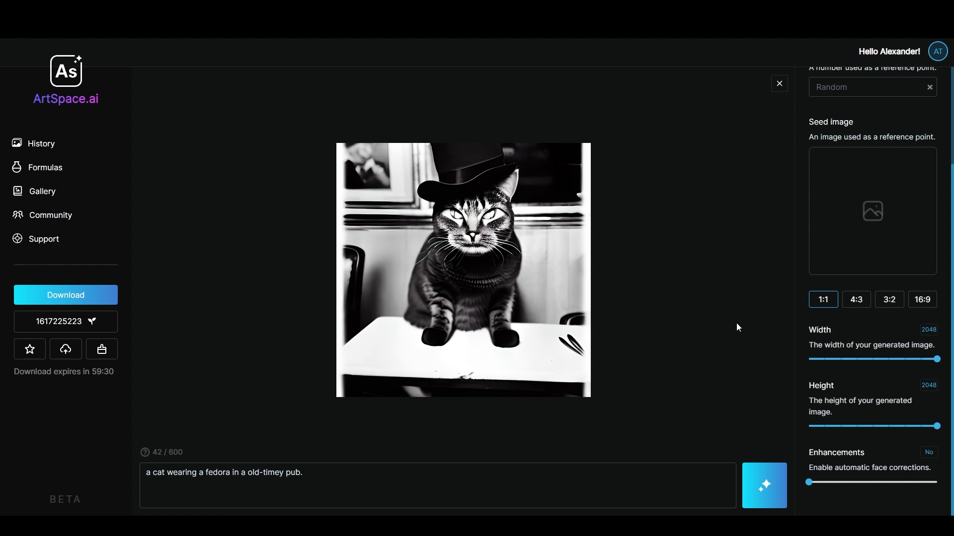
Extend the cat image upward with Outpainting, and check the images in the generation history.
{"action": "scroll", "coordinate": [870, 247], "scroll_direction": "up", "scroll_amount": 3}
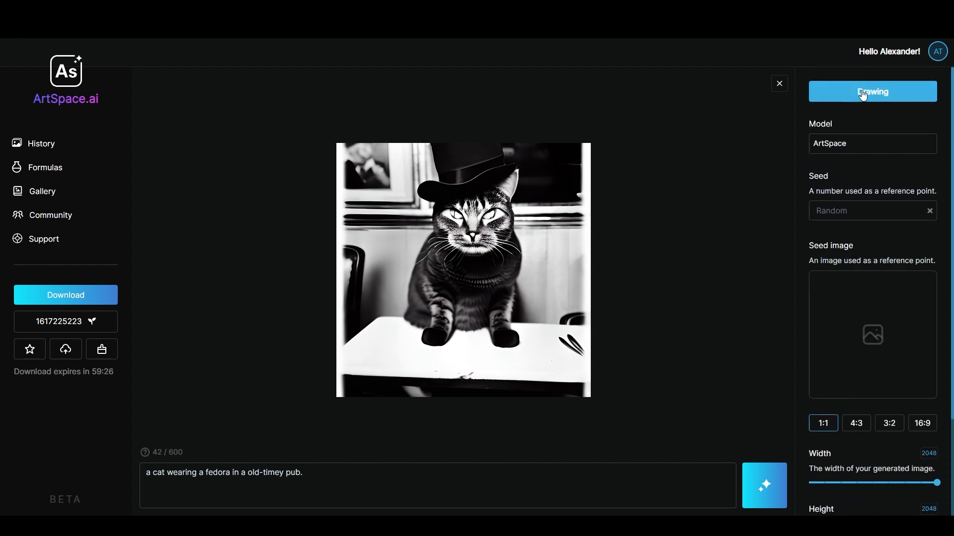
{"action": "left_click", "coordinate": [883, 94]}
{"action": "left_click", "coordinate": [872, 152]}
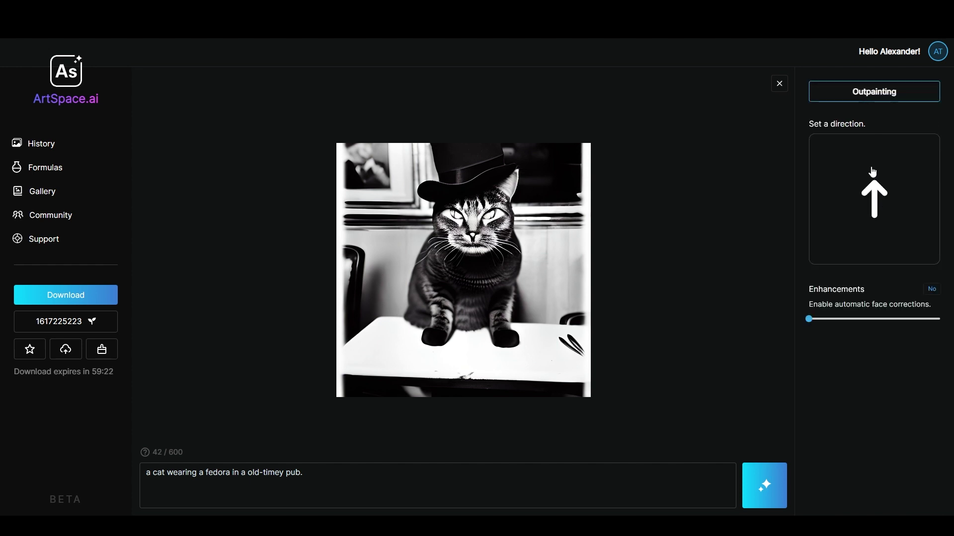
{"action": "left_click", "coordinate": [872, 197]}
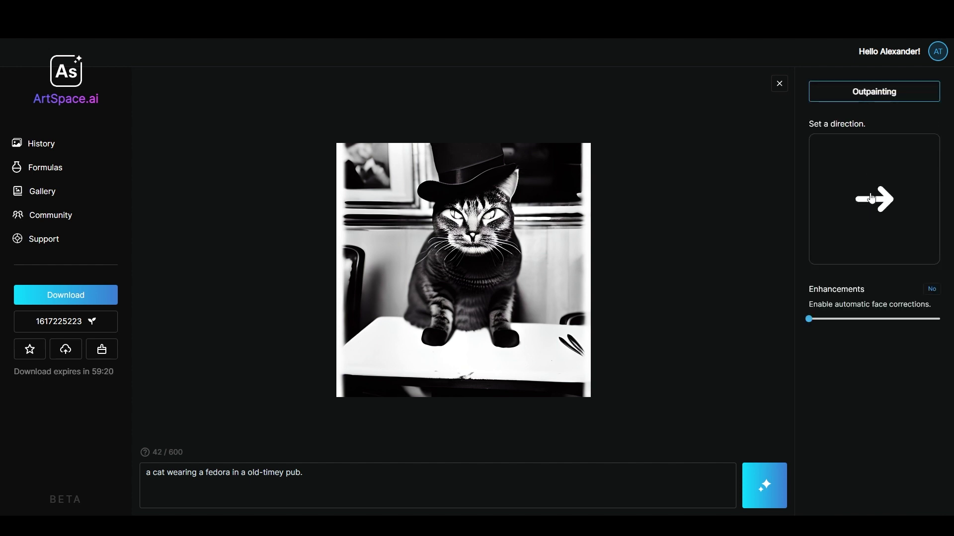
{"action": "left_click", "coordinate": [873, 198]}
{"action": "left_click", "coordinate": [872, 199]}
{"action": "left_click", "coordinate": [872, 198]}
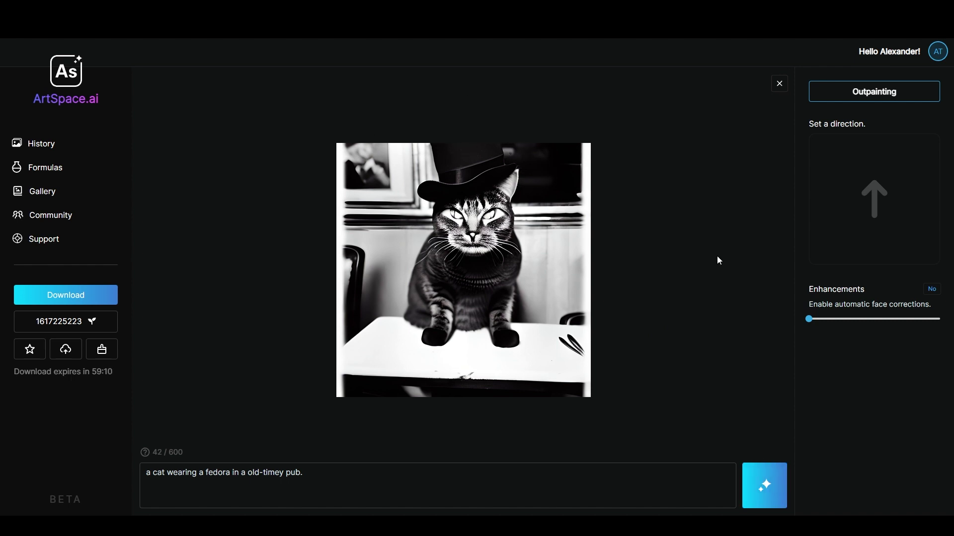
{"action": "left_click", "coordinate": [835, 255]}
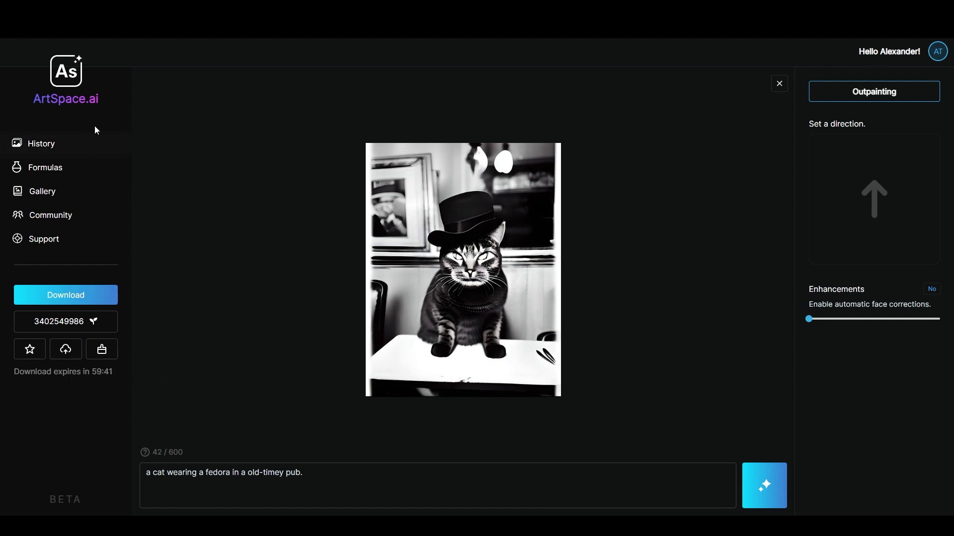
{"action": "left_click", "coordinate": [81, 144]}
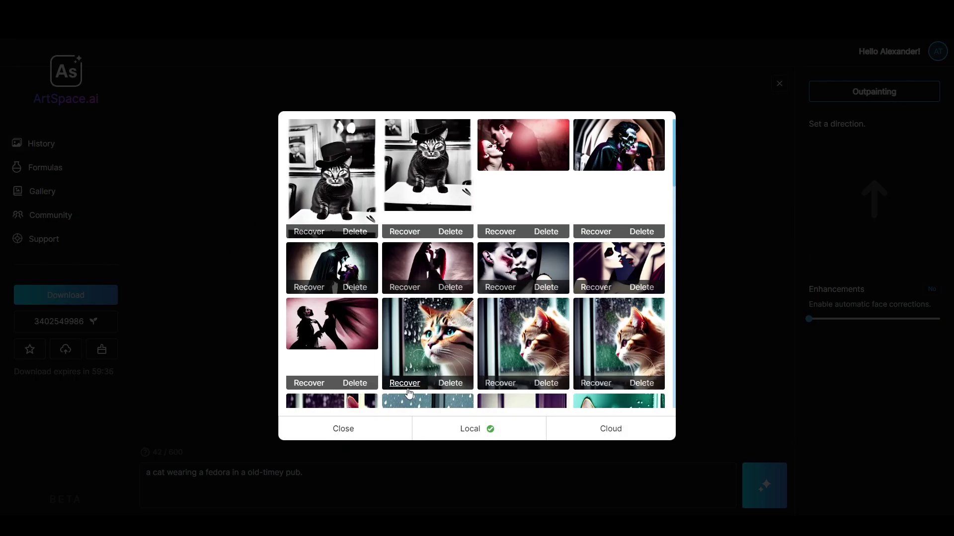
{"action": "left_click", "coordinate": [343, 431]}
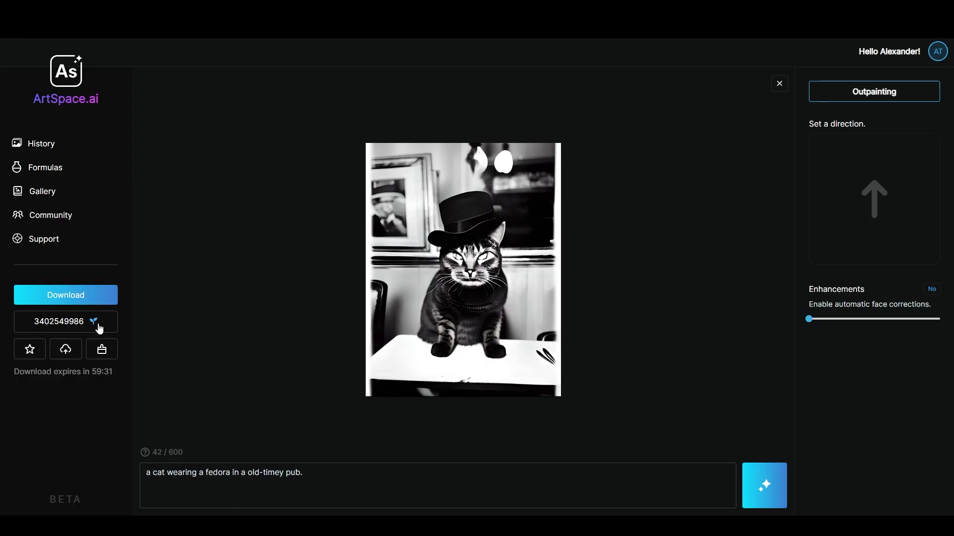
{"action": "left_click", "coordinate": [850, 89]}
{"action": "left_click", "coordinate": [858, 109]}
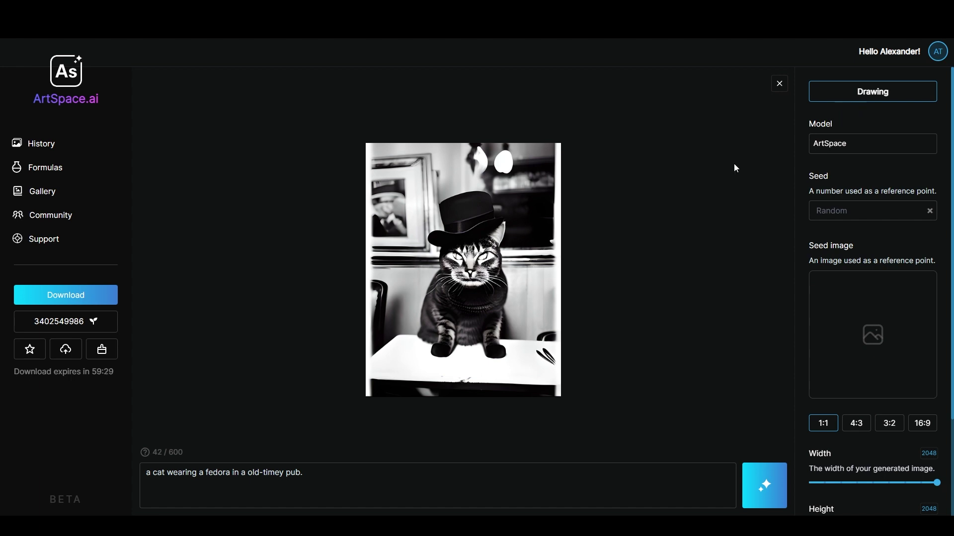
{"action": "left_click", "coordinate": [94, 324]}
Switch to Inpainting mode, try several brush sizes and settle on a smaller brush.
{"action": "left_click", "coordinate": [901, 92]}
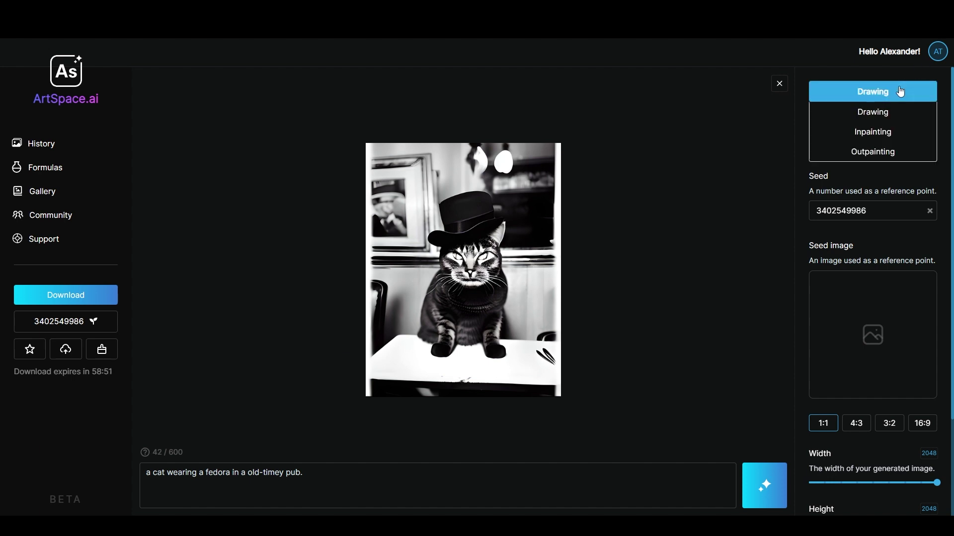
{"action": "left_click", "coordinate": [889, 131]}
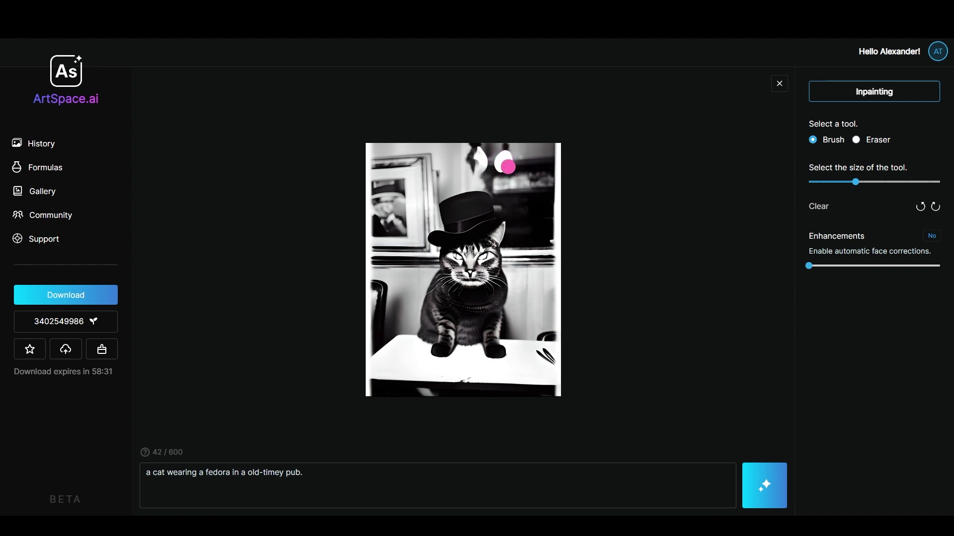
{"action": "left_click_drag", "start_coordinate": [857, 184], "coordinate": [819, 182]}
{"action": "left_click", "coordinate": [893, 183]}
{"action": "left_click", "coordinate": [845, 182]}
{"action": "left_click", "coordinate": [845, 182]}
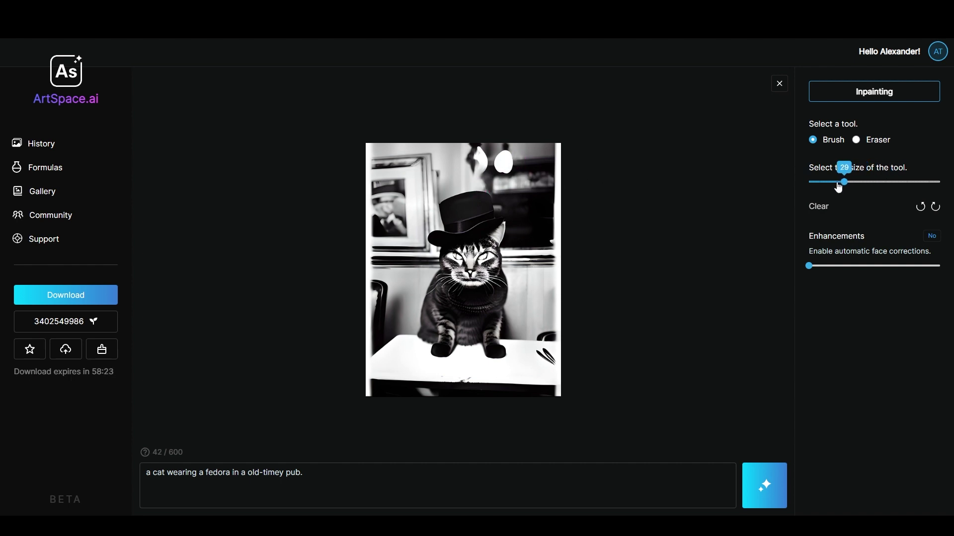
{"action": "left_click", "coordinate": [839, 184]}
Paint a mask over the two hanging lamps and the gap between them, forming one rounded area above the cat's hat.
{"action": "mouse_move", "coordinate": [498, 164]}
{"action": "left_mouse_down"}
{"action": "mouse_move", "coordinate": [505, 150]}
{"action": "mouse_move", "coordinate": [482, 168]}
{"action": "mouse_move", "coordinate": [483, 151]}
{"action": "mouse_move", "coordinate": [486, 158]}
{"action": "mouse_move", "coordinate": [471, 164]}
{"action": "mouse_move", "coordinate": [473, 145]}
{"action": "left_mouse_up"}
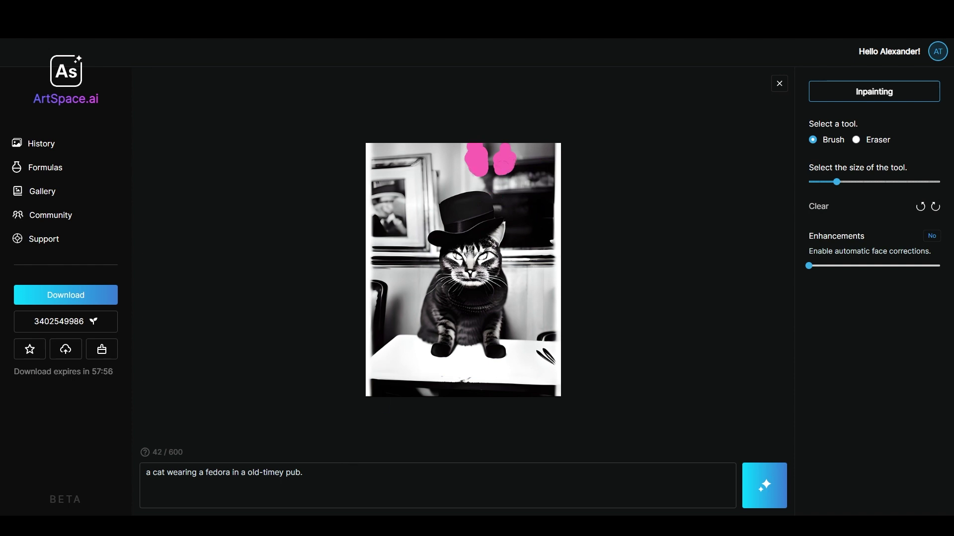
{"action": "left_click", "coordinate": [481, 186]}
{"action": "mouse_move", "coordinate": [480, 187]}
{"action": "left_mouse_down"}
{"action": "mouse_move", "coordinate": [487, 147]}
{"action": "mouse_move", "coordinate": [500, 142]}
{"action": "mouse_move", "coordinate": [493, 172]}
{"action": "mouse_move", "coordinate": [477, 179]}
{"action": "mouse_move", "coordinate": [510, 175]}
{"action": "mouse_move", "coordinate": [480, 179]}
{"action": "mouse_move", "coordinate": [470, 154]}
{"action": "mouse_move", "coordinate": [490, 183]}
{"action": "mouse_move", "coordinate": [504, 183]}
{"action": "mouse_move", "coordinate": [499, 166]}
{"action": "left_mouse_up"}
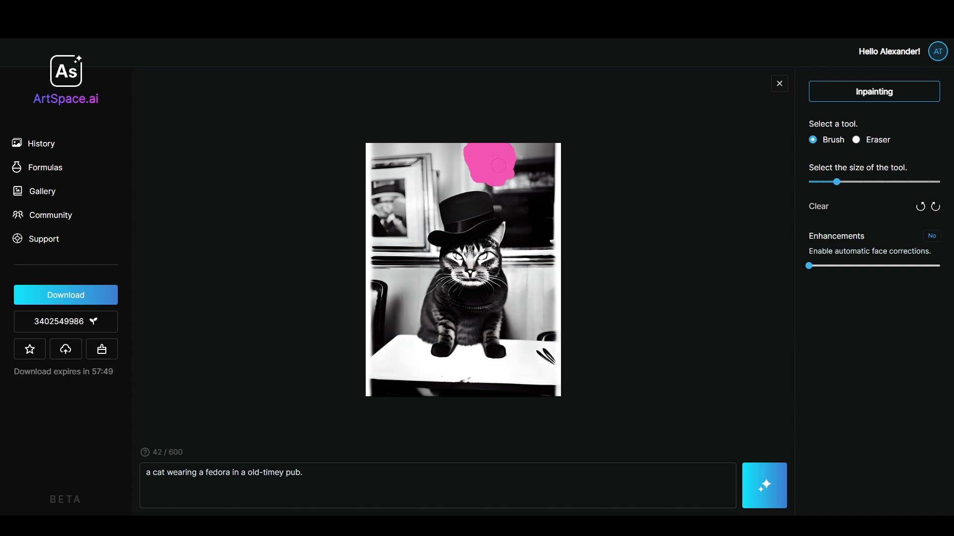
Extend the prompt with ", with a disco ball on the ceiling." and generate the masked area.
{"action": "left_click", "coordinate": [365, 479]}
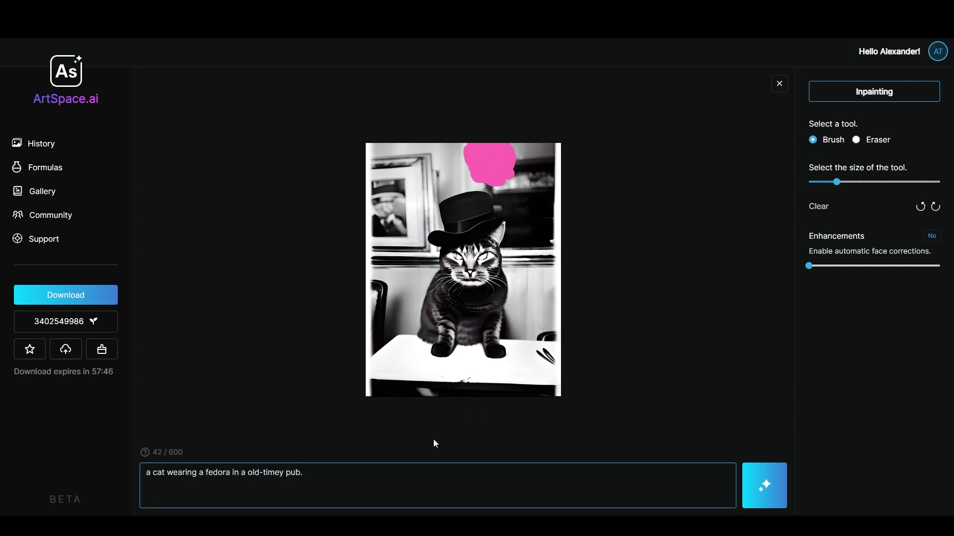
{"action": "key", "text": "BackSpace"}
{"action": "type", "text": ", with a disco ball on the ceiling."}
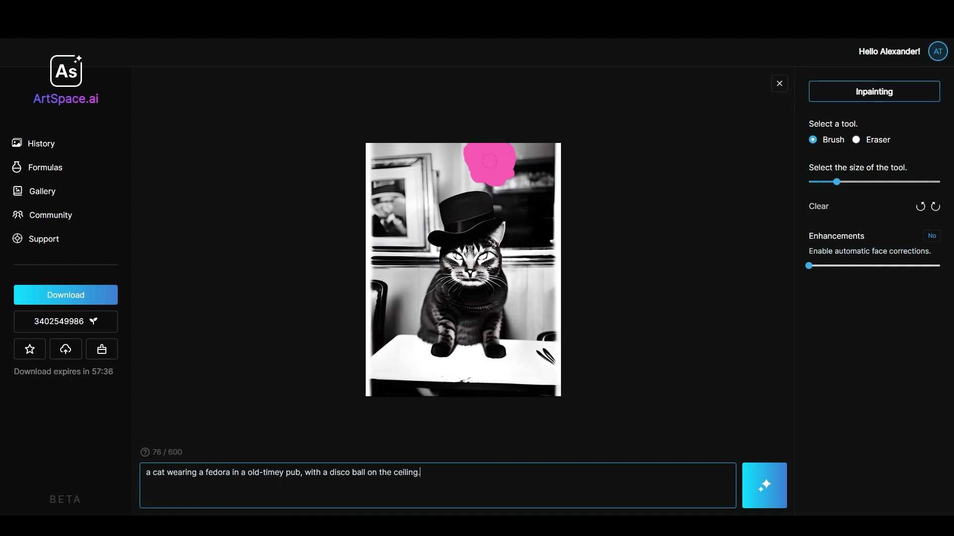
{"action": "left_click", "coordinate": [494, 157]}
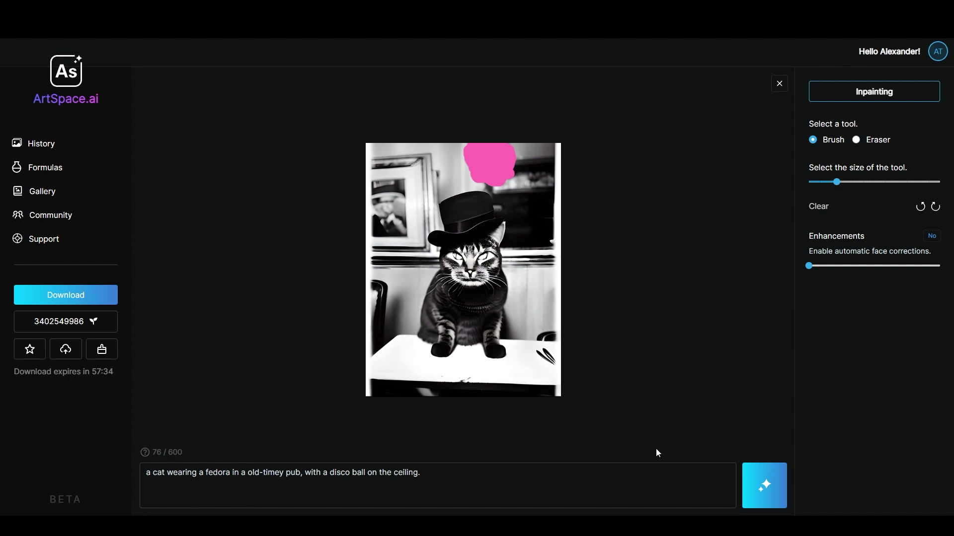
{"action": "left_click", "coordinate": [765, 487]}
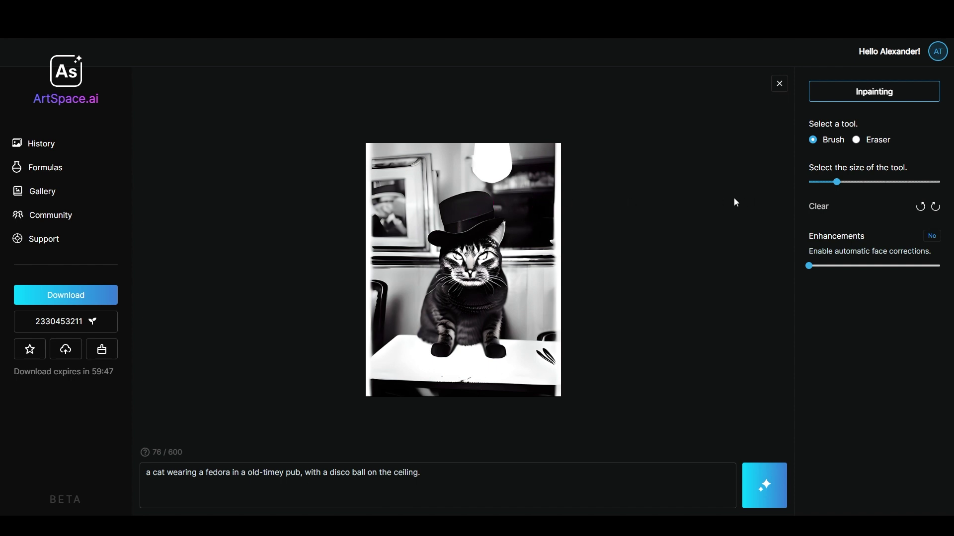
With the Eraser option selected, mask the white ceiling lamp above the cat and regenerate that area.
{"action": "left_click", "coordinate": [856, 139]}
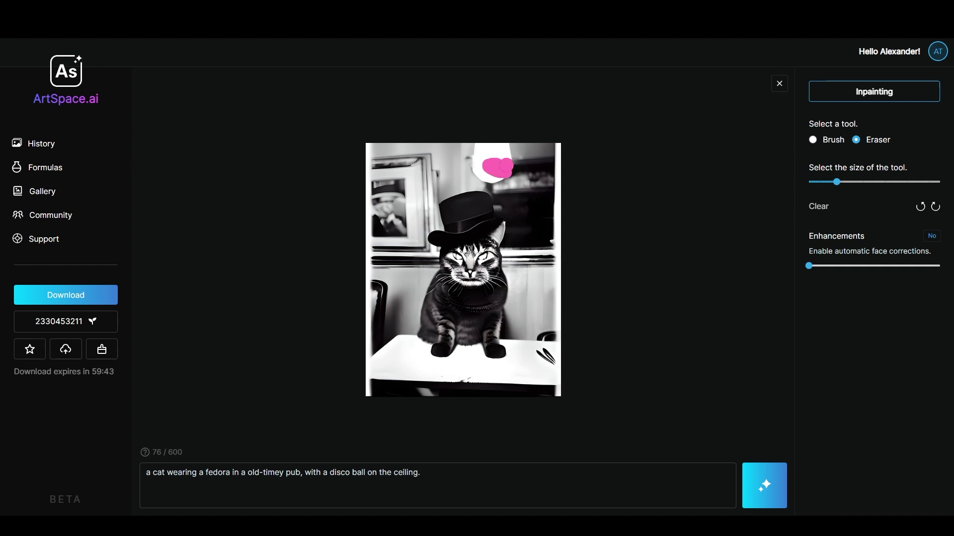
{"action": "mouse_move", "coordinate": [500, 171]}
{"action": "left_mouse_down"}
{"action": "mouse_move", "coordinate": [476, 169]}
{"action": "mouse_move", "coordinate": [477, 150]}
{"action": "mouse_move", "coordinate": [484, 167]}
{"action": "mouse_move", "coordinate": [487, 149]}
{"action": "left_mouse_up"}
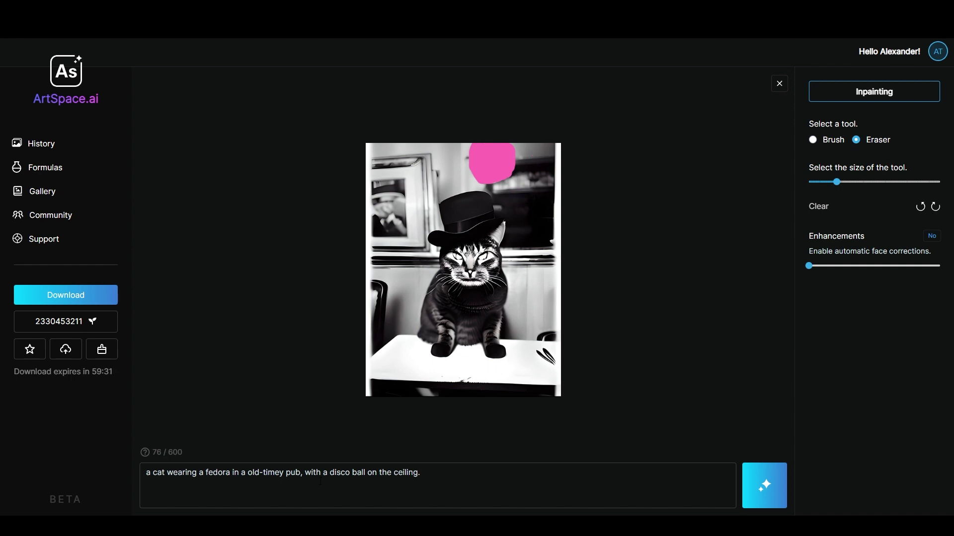
{"action": "left_click", "coordinate": [763, 490]}
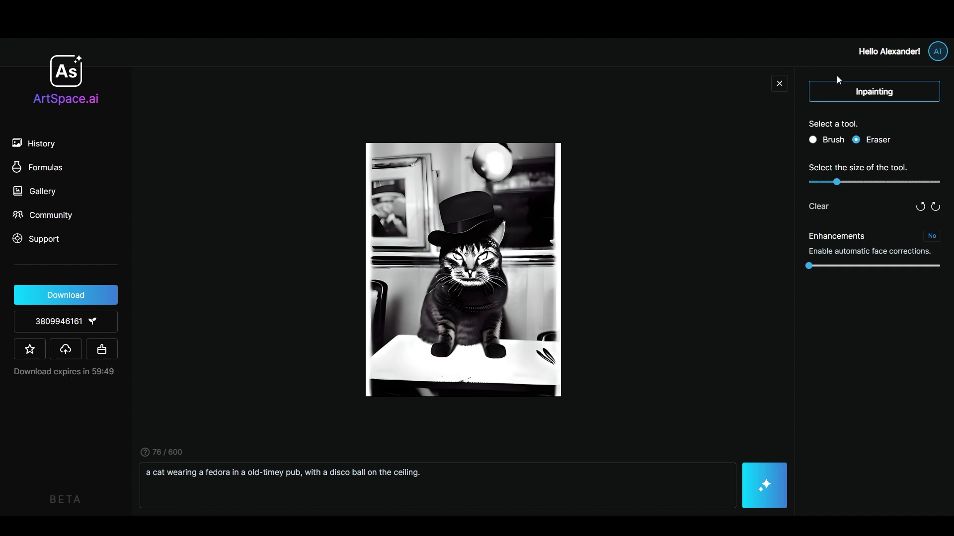
Return to Drawing mode and download the cat image as artspace-ai-v1.0-3809946161.png to the HDD-Pictures folder.
{"action": "left_click", "coordinate": [845, 92]}
{"action": "left_click", "coordinate": [855, 111]}
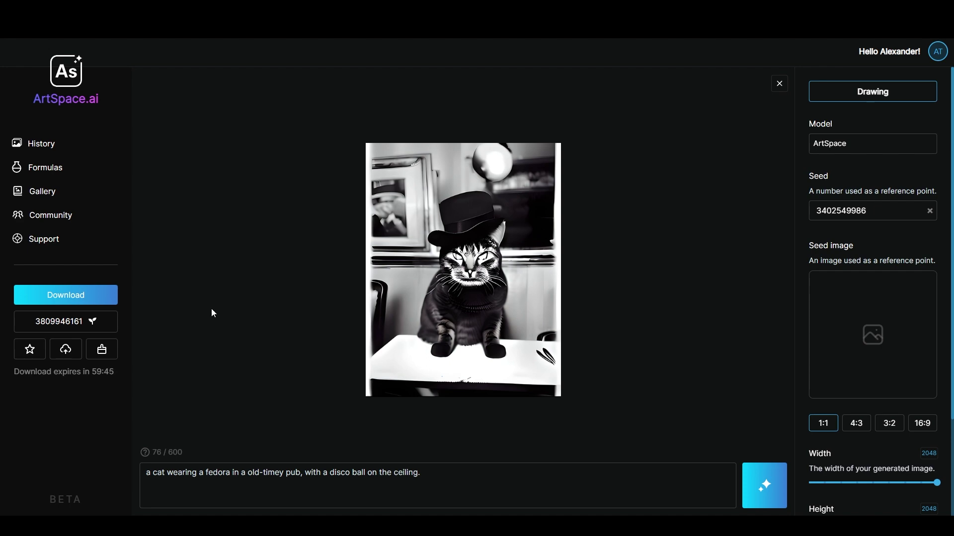
{"action": "left_click", "coordinate": [80, 294]}
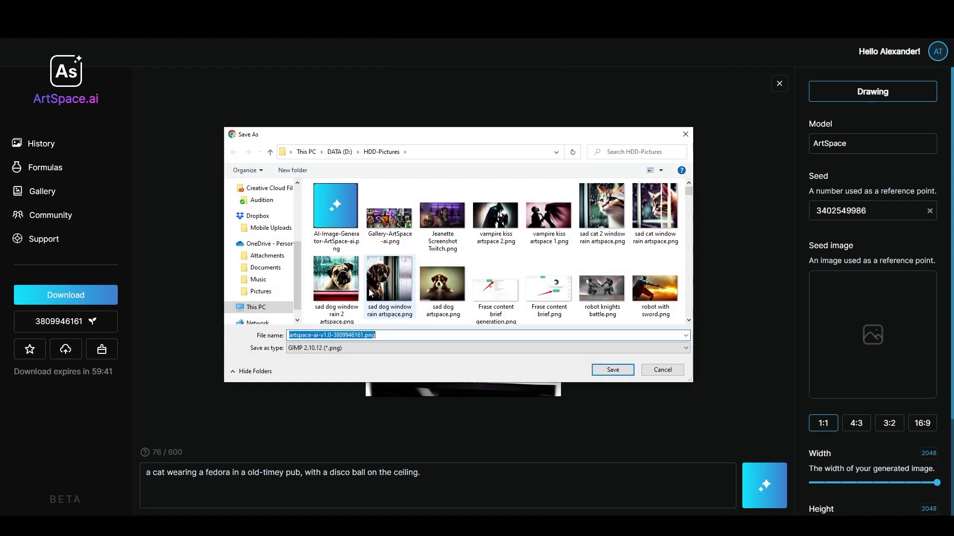
{"action": "left_click", "coordinate": [612, 370]}
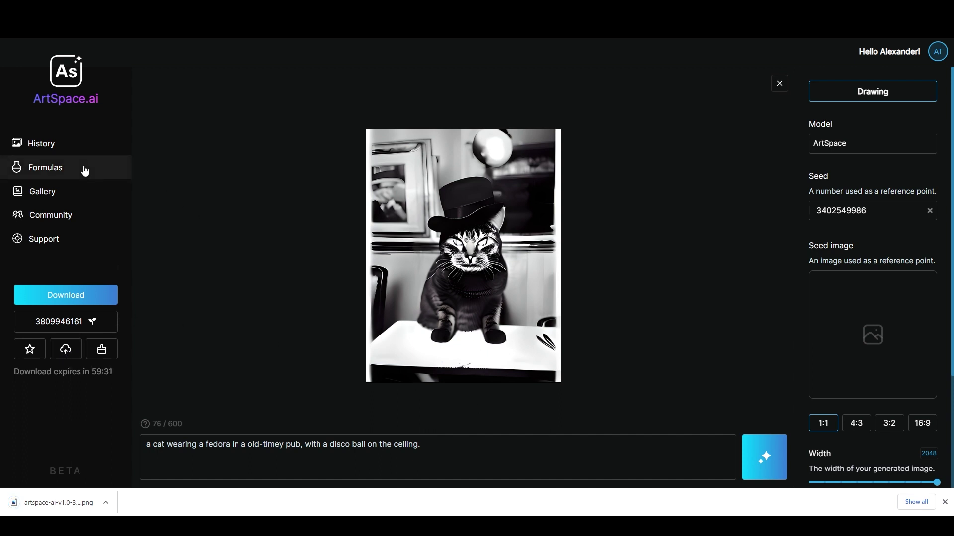
Open a prompt formula and enter the subject "a cat wearing a fedora in an old-timey bar".
{"action": "left_click", "coordinate": [944, 503]}
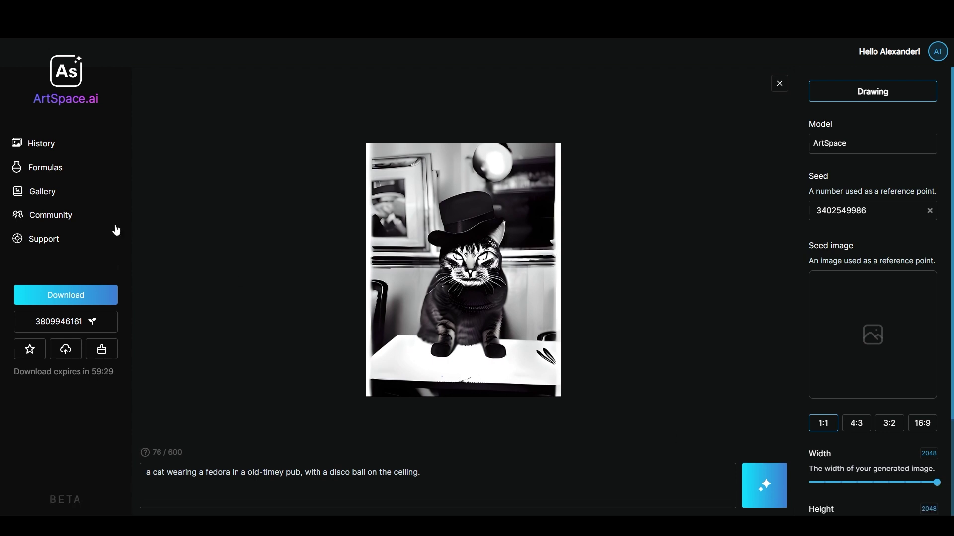
{"action": "left_click", "coordinate": [85, 169]}
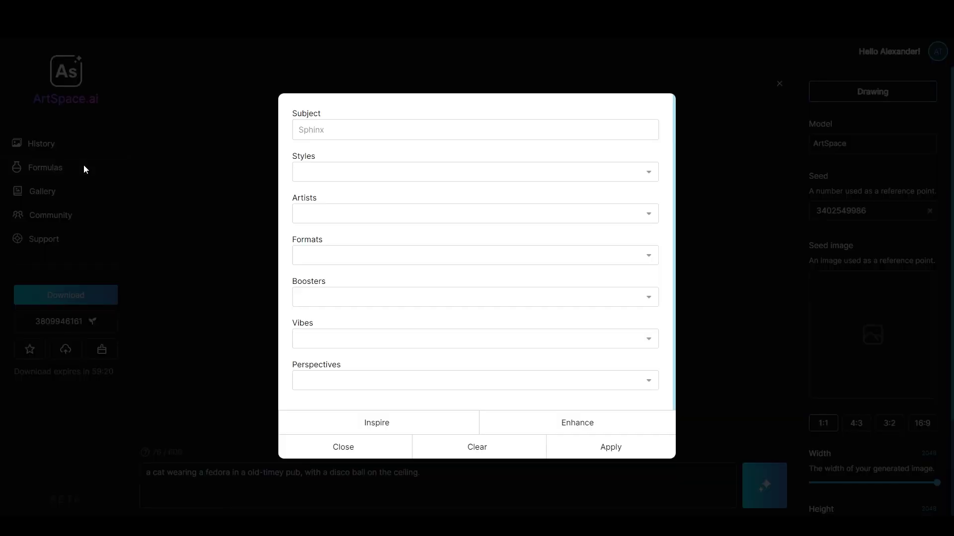
{"action": "left_click", "coordinate": [349, 124]}
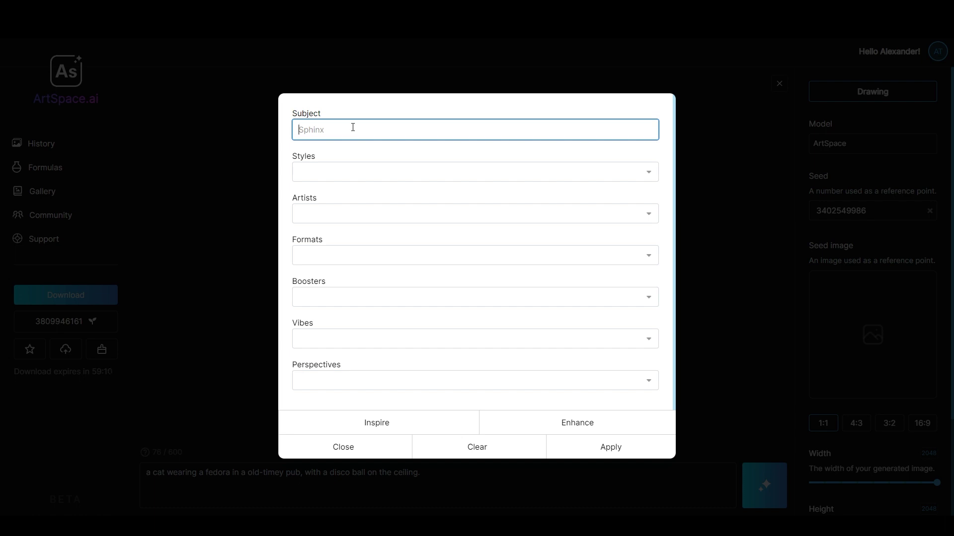
{"action": "type", "text": "a cat weari"}
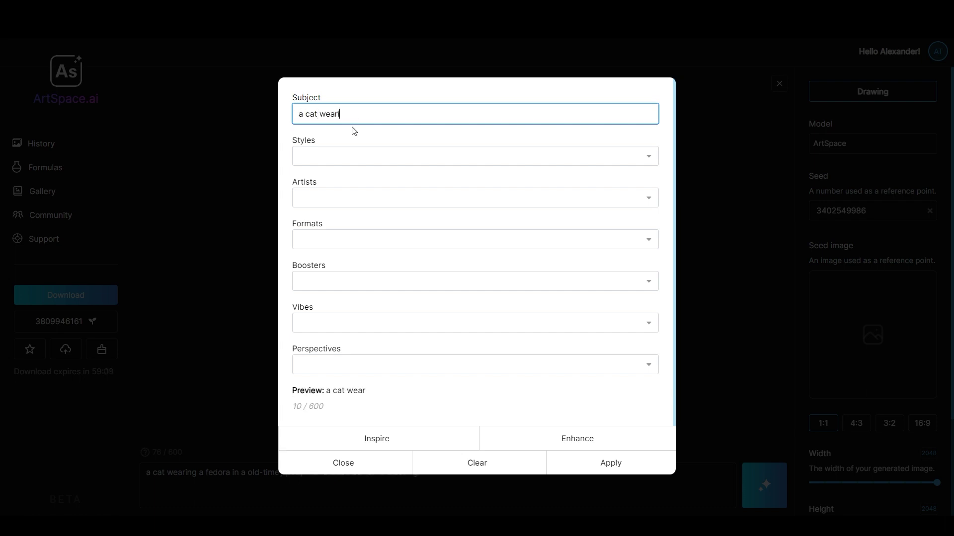
{"action": "type", "text": "ng a fedora in"}
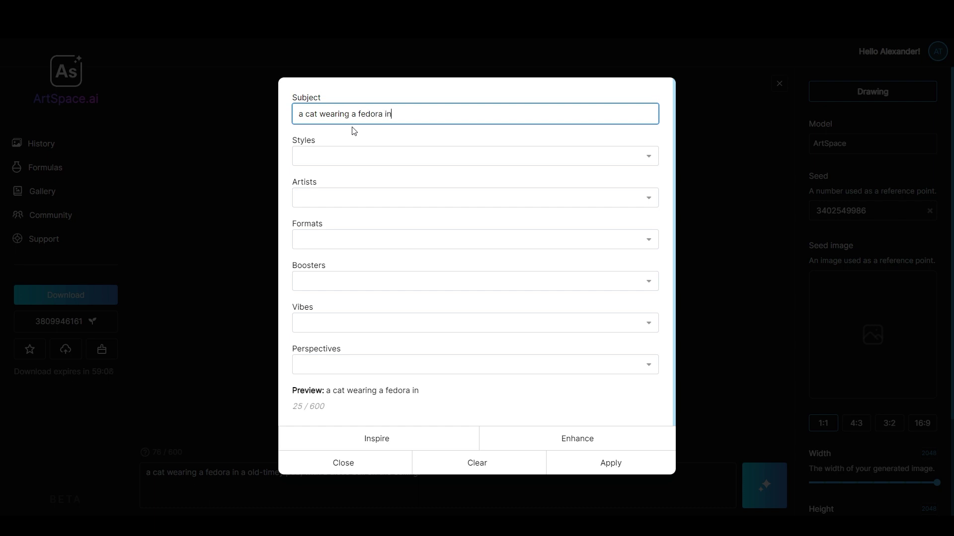
{"action": "type", "text": " an old-timey bar"}
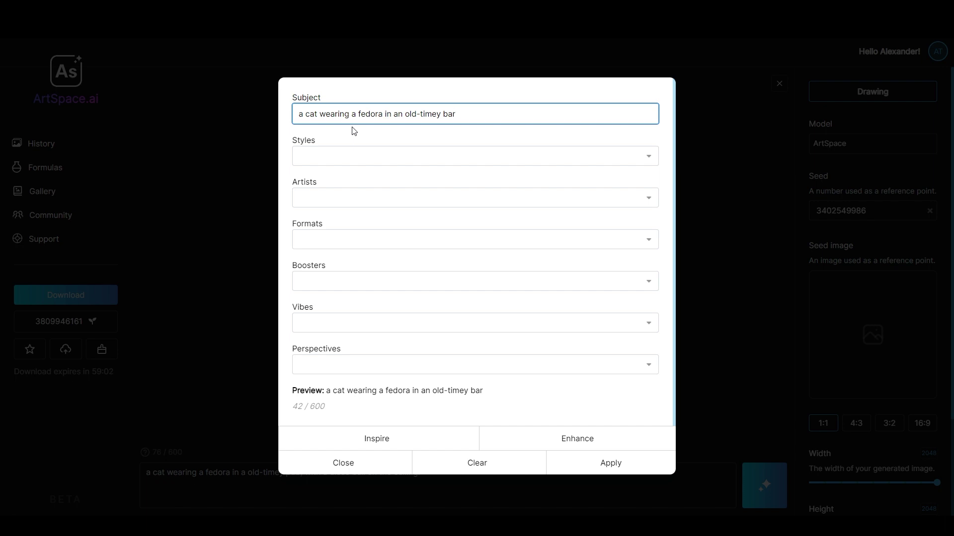
Add the renaissance style and the artist Jackson Pollock to the formula.
{"action": "left_click", "coordinate": [398, 155]}
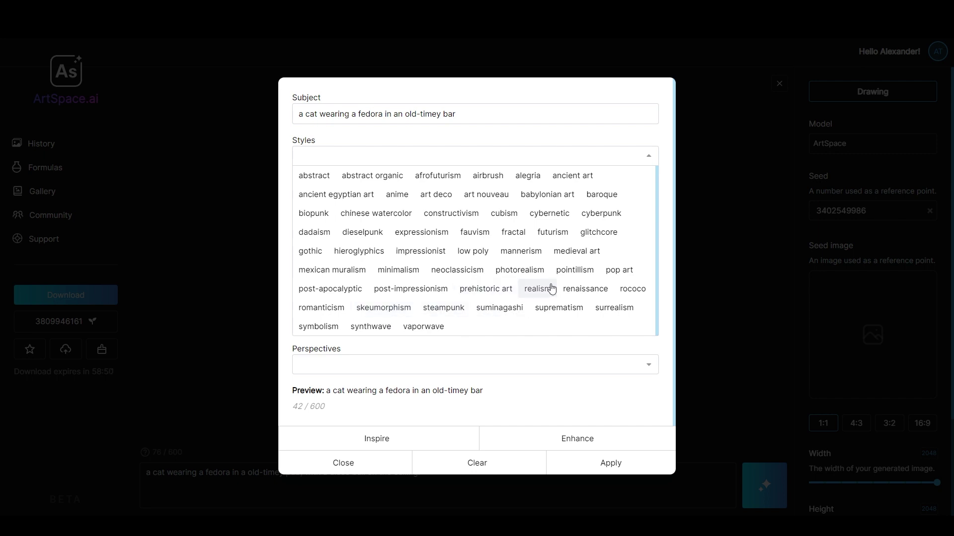
{"action": "left_click", "coordinate": [594, 295]}
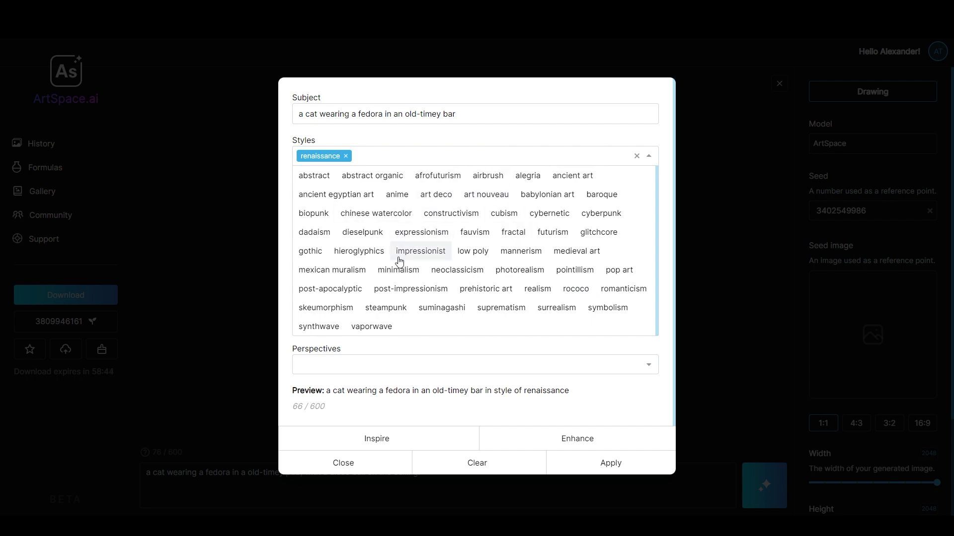
{"action": "left_click", "coordinate": [534, 136]}
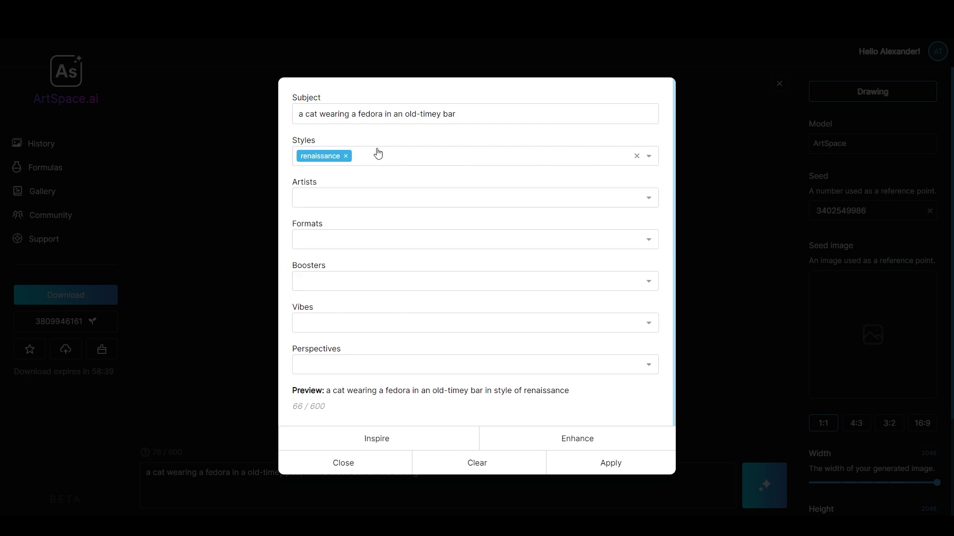
{"action": "left_click", "coordinate": [382, 194]}
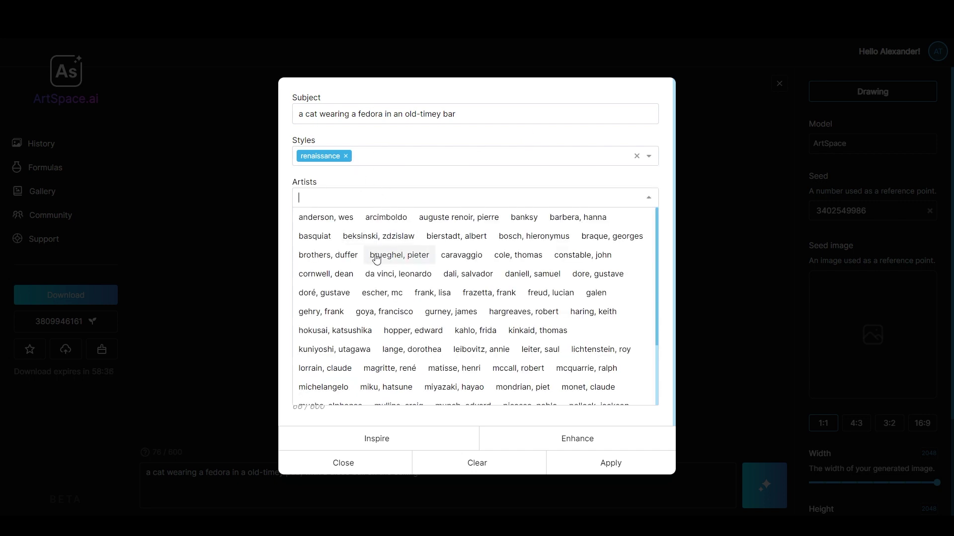
{"action": "scroll", "coordinate": [383, 259], "scroll_direction": "down", "scroll_amount": 2}
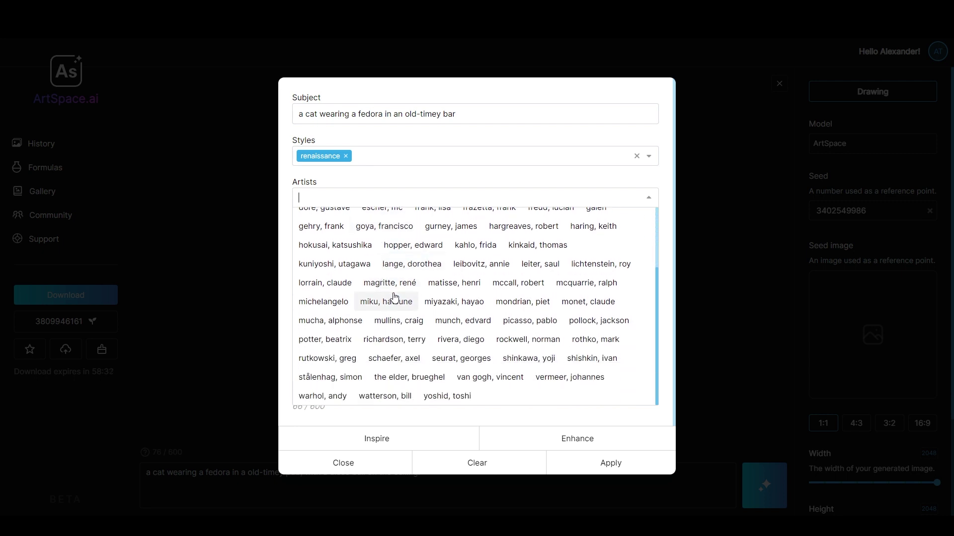
{"action": "left_click", "coordinate": [610, 329]}
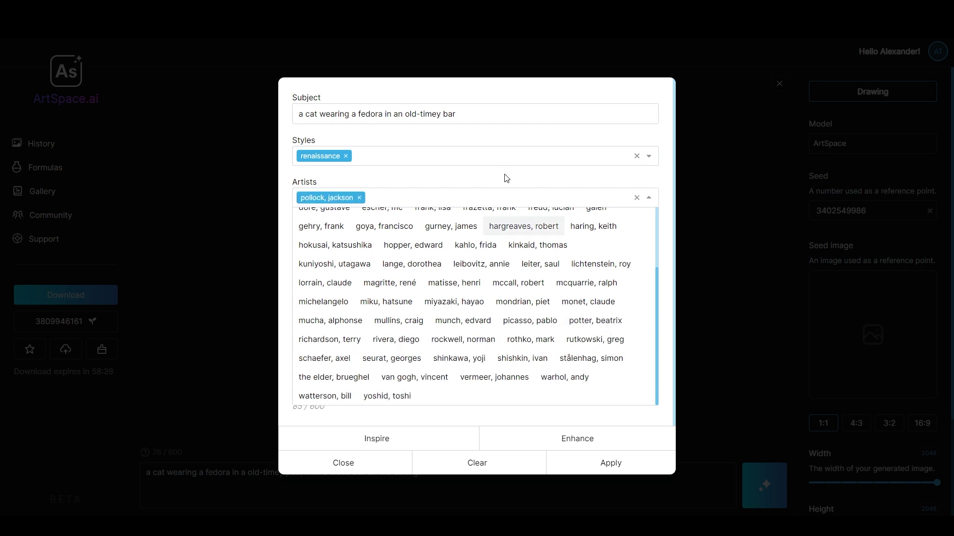
{"action": "left_click", "coordinate": [449, 197]}
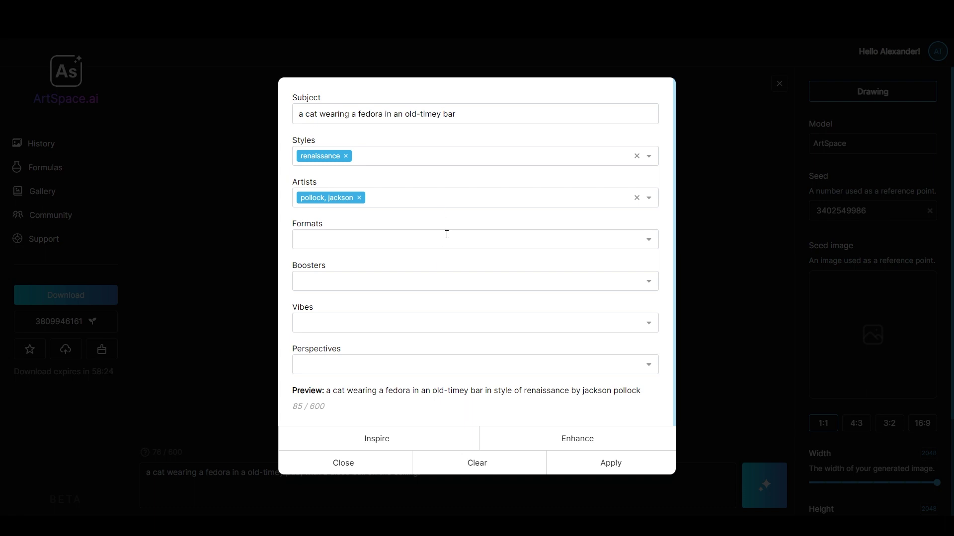
Look through the available formats and add painting to the formula.
{"action": "left_click", "coordinate": [381, 241]}
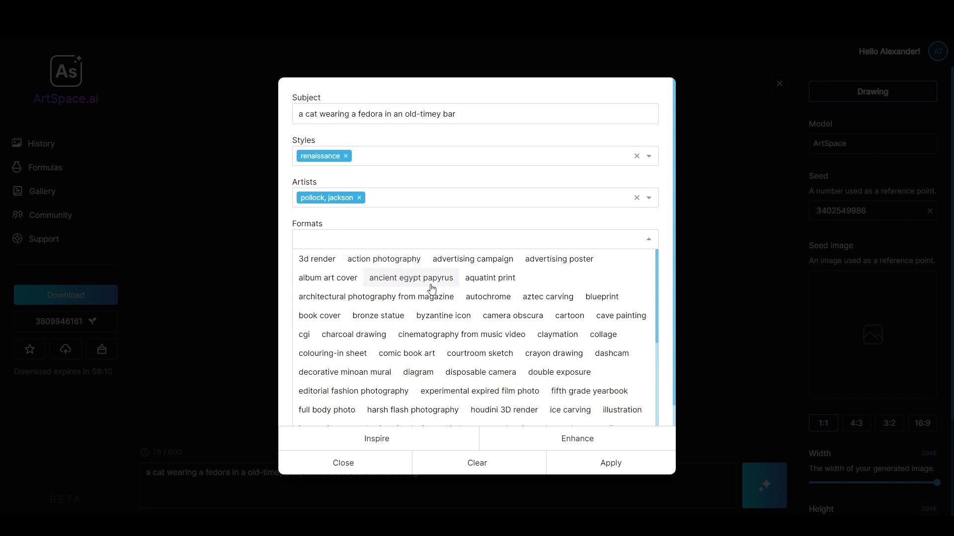
{"action": "scroll", "coordinate": [428, 289], "scroll_direction": "down", "scroll_amount": 2}
{"action": "scroll", "coordinate": [420, 310], "scroll_direction": "up", "scroll_amount": 1}
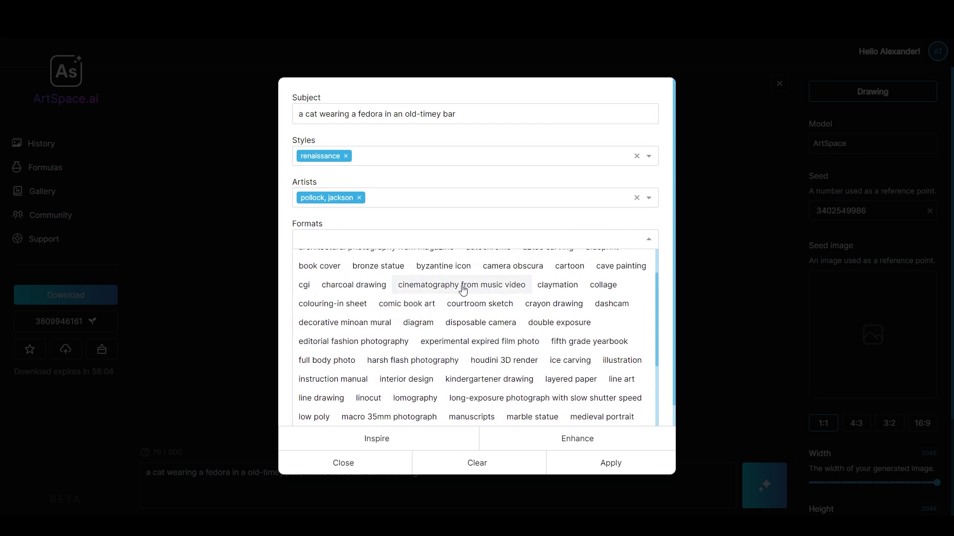
{"action": "scroll", "coordinate": [463, 290], "scroll_direction": "down", "scroll_amount": 2}
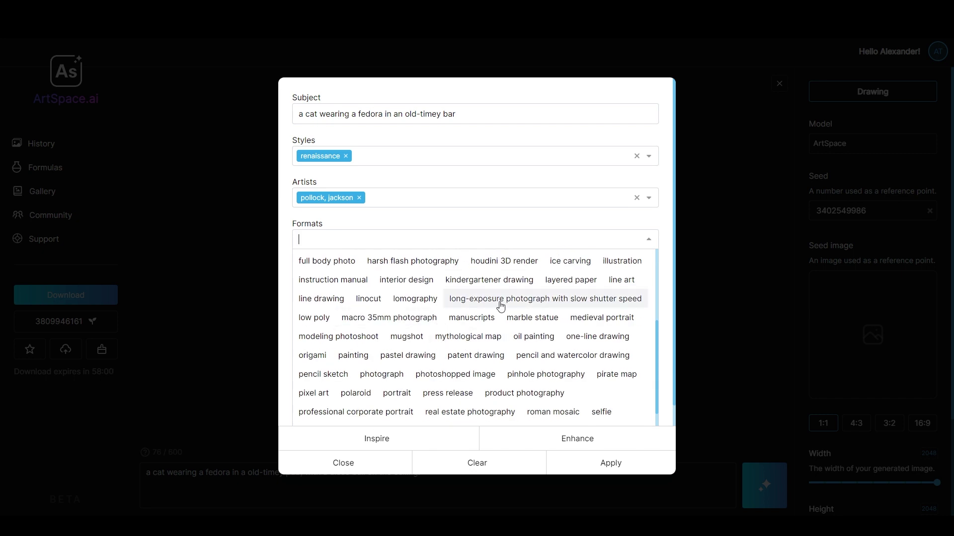
{"action": "scroll", "coordinate": [484, 331], "scroll_direction": "down", "scroll_amount": 1}
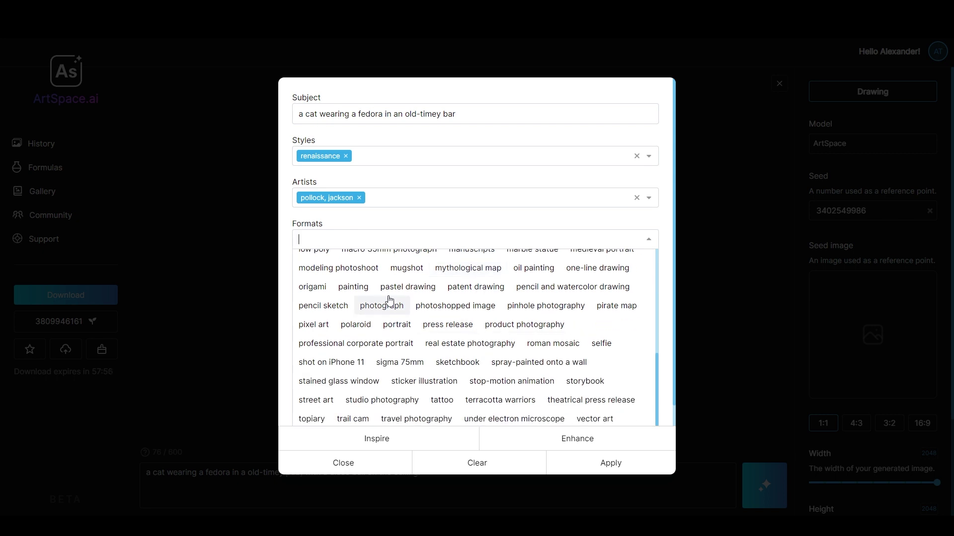
{"action": "left_click", "coordinate": [352, 286]}
{"action": "left_click", "coordinate": [390, 212]}
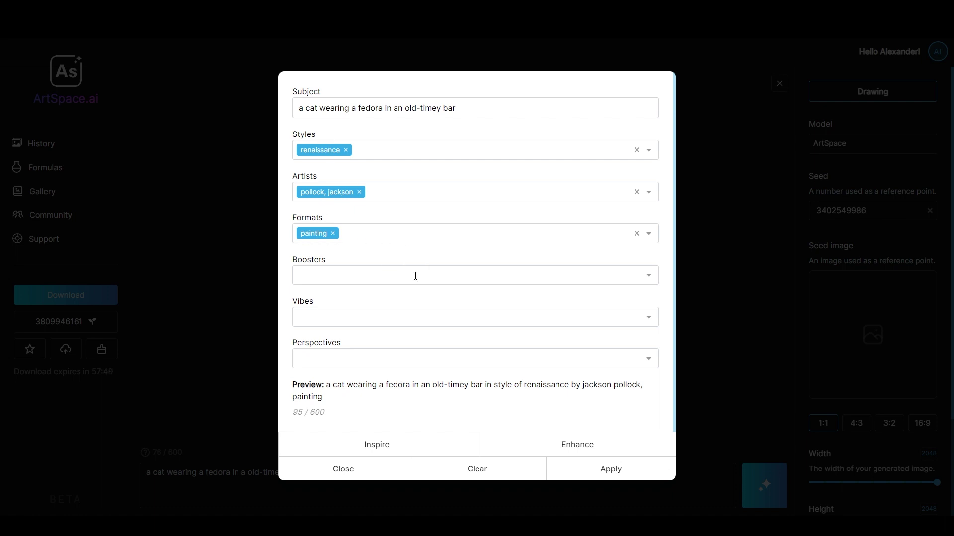
Add the boosters very beautiful and 4k resolution to the formula.
{"action": "left_click", "coordinate": [415, 277]}
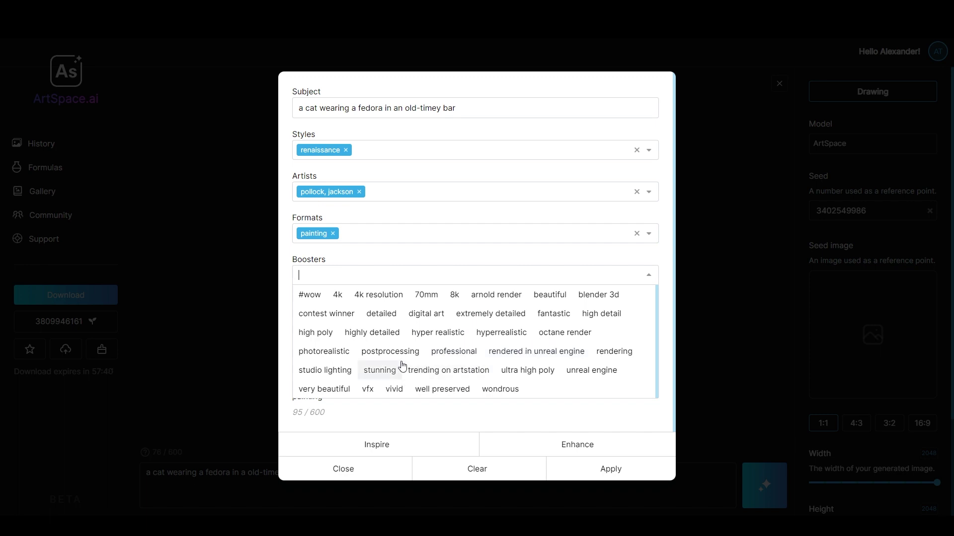
{"action": "left_click", "coordinate": [330, 389]}
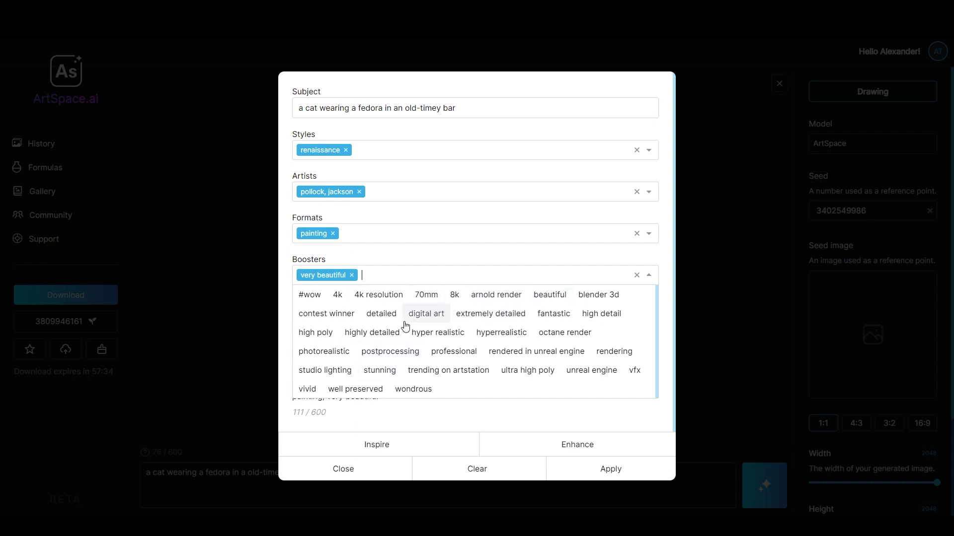
{"action": "left_click", "coordinate": [384, 297]}
{"action": "left_click", "coordinate": [286, 291]}
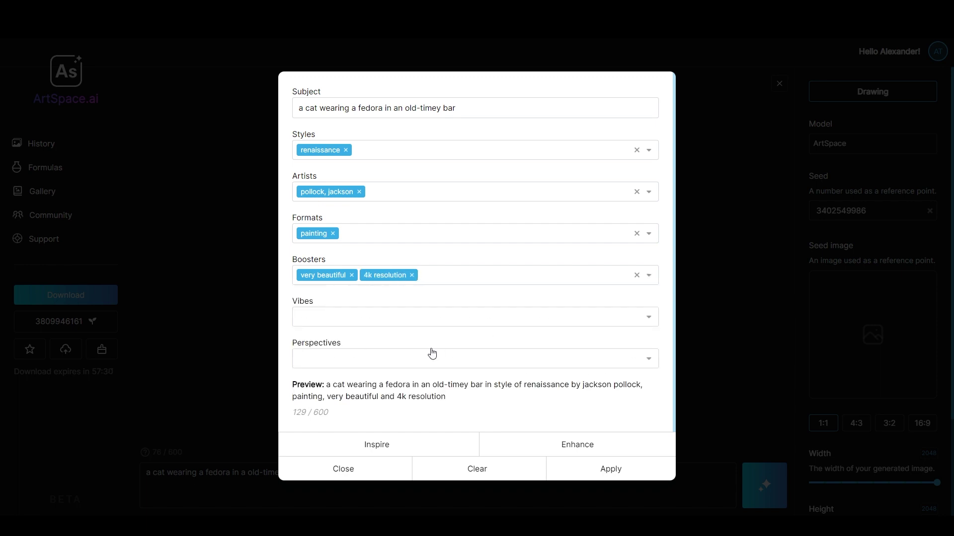
Add the awestruck vibe and the full shot perspective to the formula.
{"action": "left_click", "coordinate": [412, 316]}
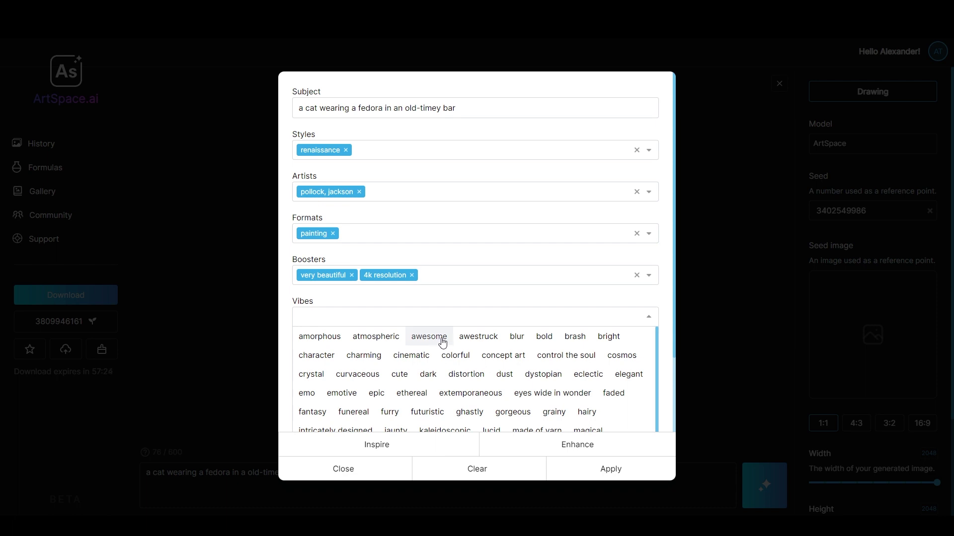
{"action": "left_click", "coordinate": [478, 338]}
{"action": "left_click", "coordinate": [279, 305]}
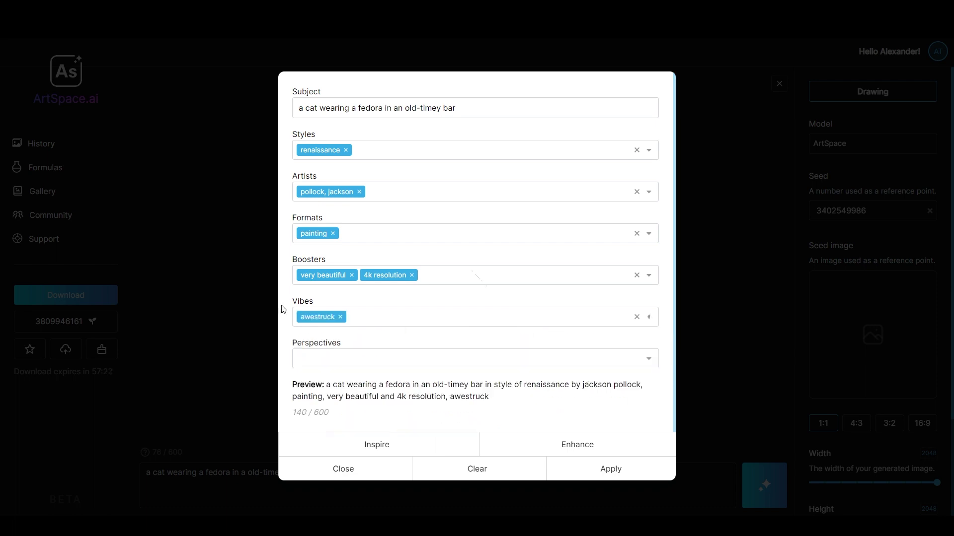
{"action": "left_click", "coordinate": [339, 357]}
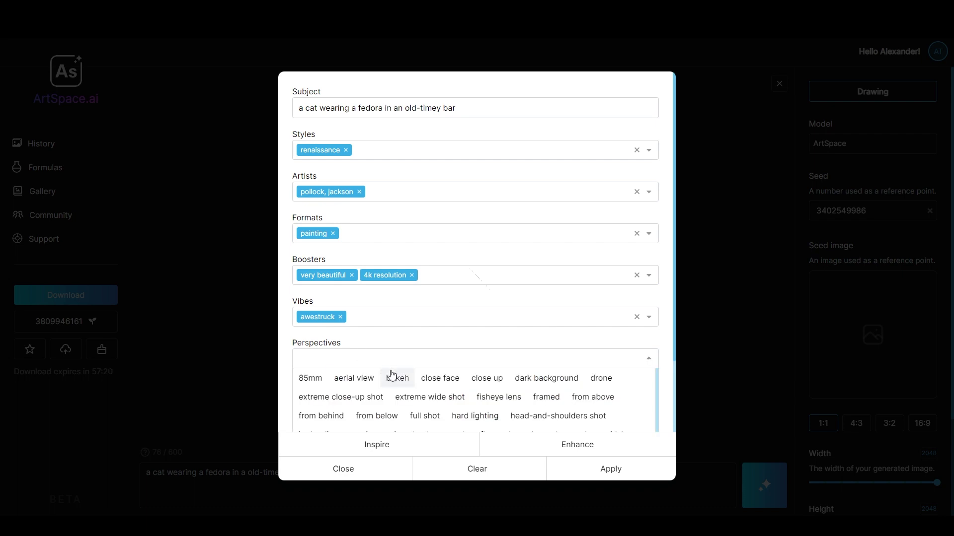
{"action": "left_click", "coordinate": [424, 416]}
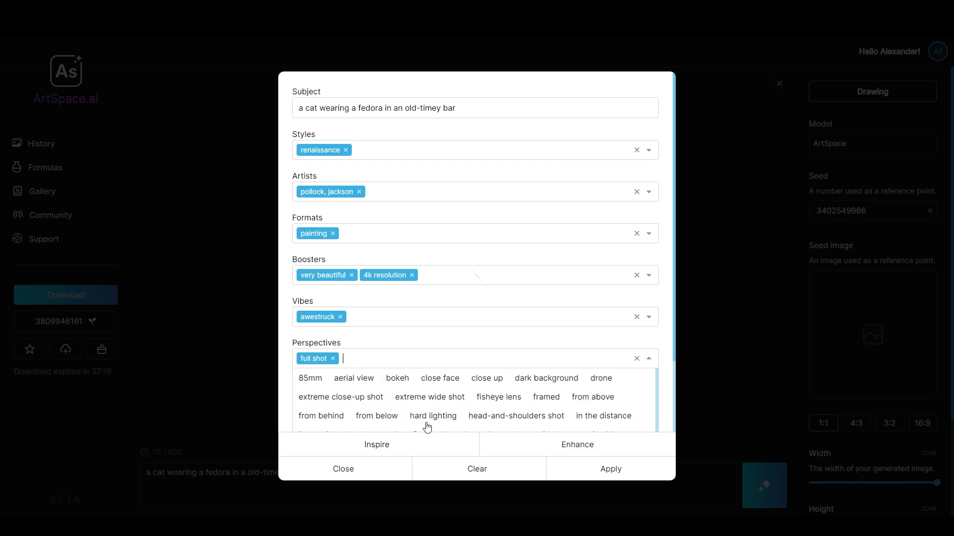
{"action": "left_click", "coordinate": [285, 363]}
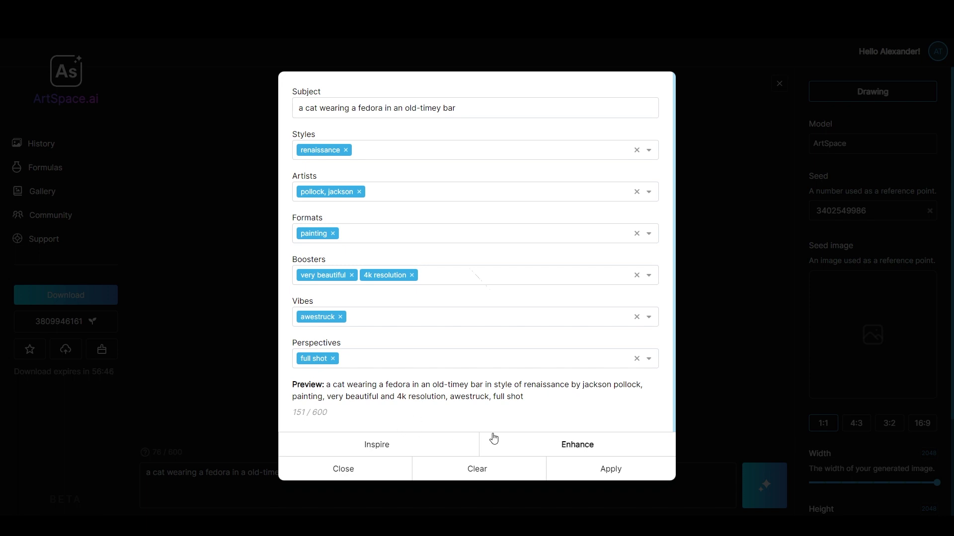
Generate an image from the completed formula and download the resulting cat painting.
{"action": "left_click", "coordinate": [608, 469]}
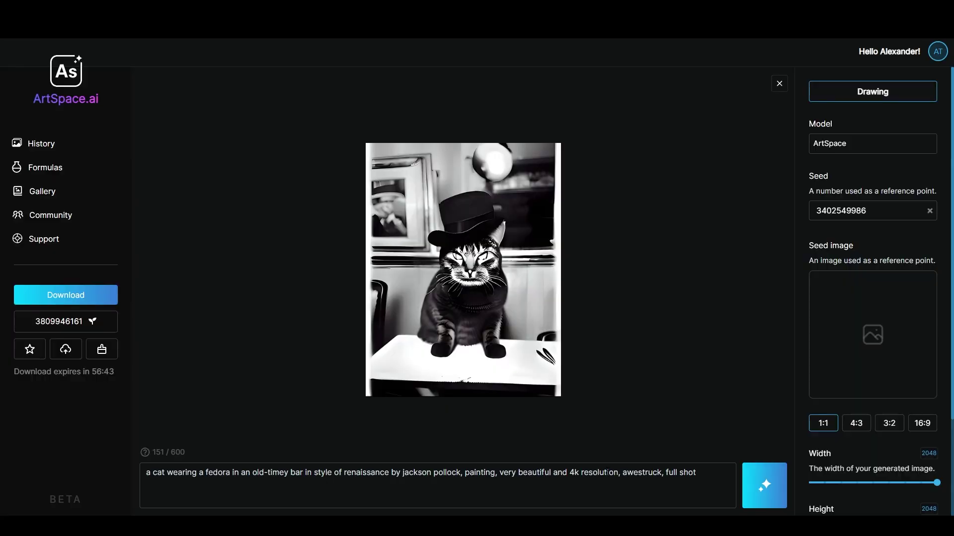
{"action": "left_click", "coordinate": [764, 486]}
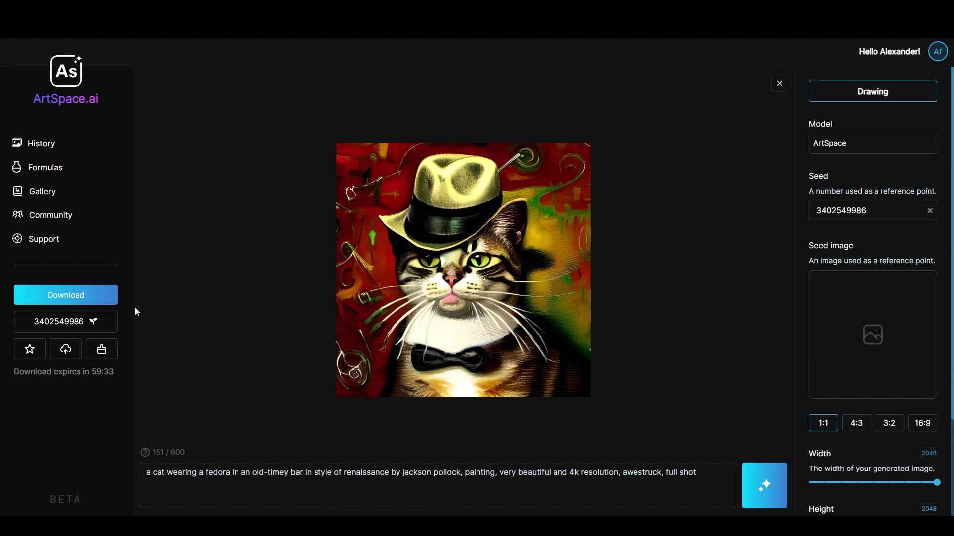
{"action": "left_click", "coordinate": [109, 297]}
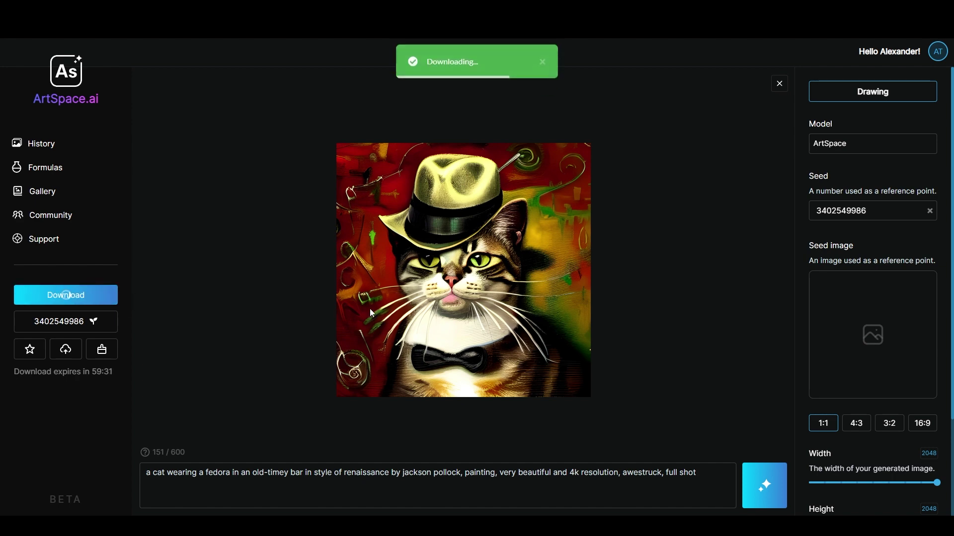
{"action": "left_click", "coordinate": [602, 372]}
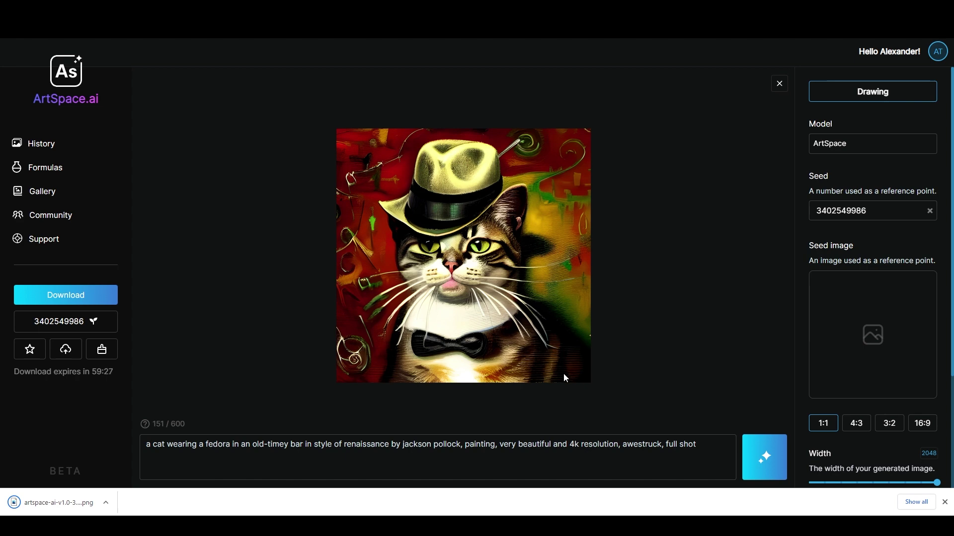
{"action": "left_click", "coordinate": [946, 503]}
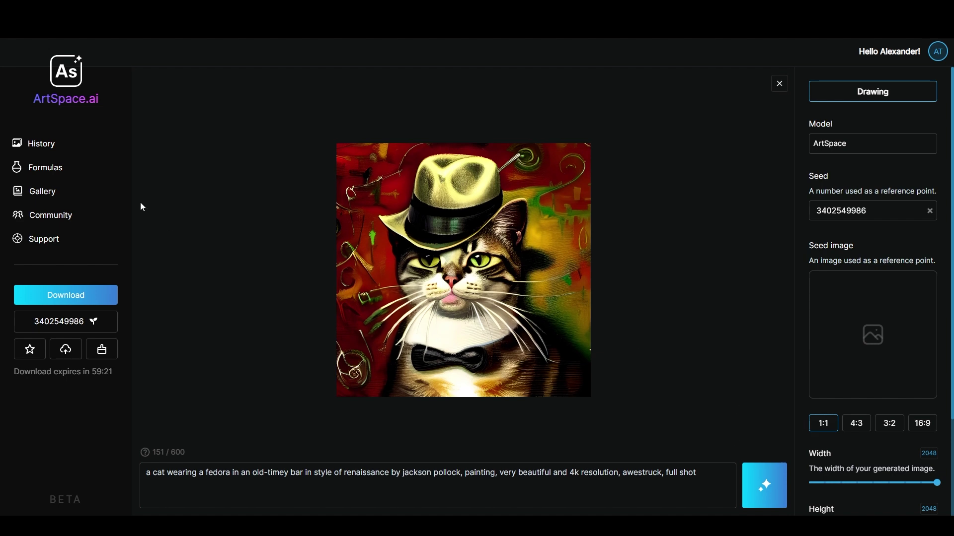
Use Inspire to replace the formula's modifiers with suggested ones, keeping the cat subject, and generate an image from it.
{"action": "left_click", "coordinate": [81, 171]}
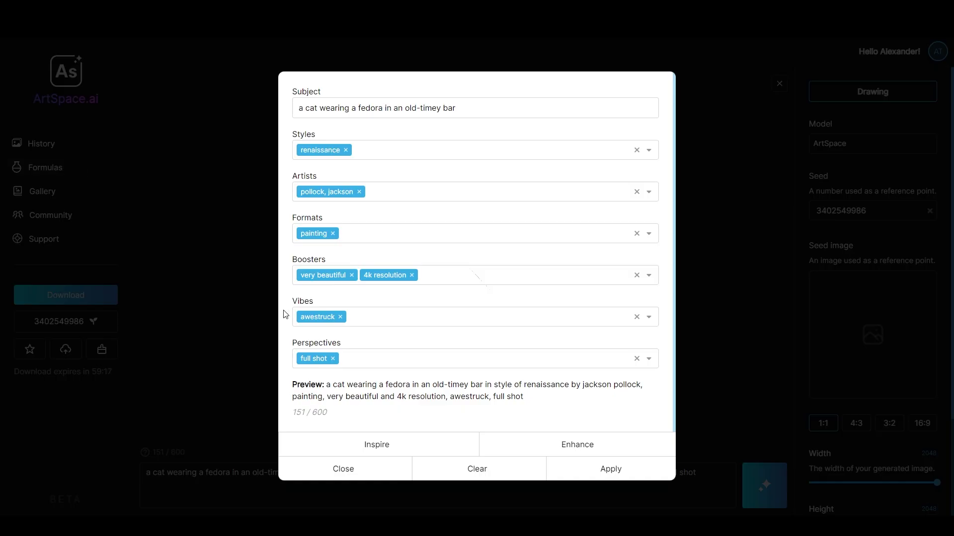
{"action": "left_click", "coordinate": [388, 451]}
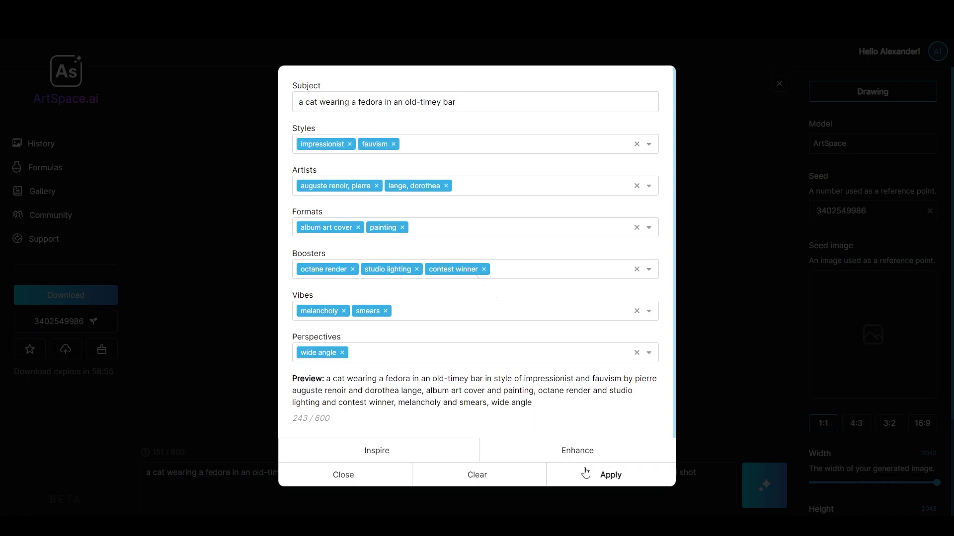
{"action": "left_click", "coordinate": [601, 474]}
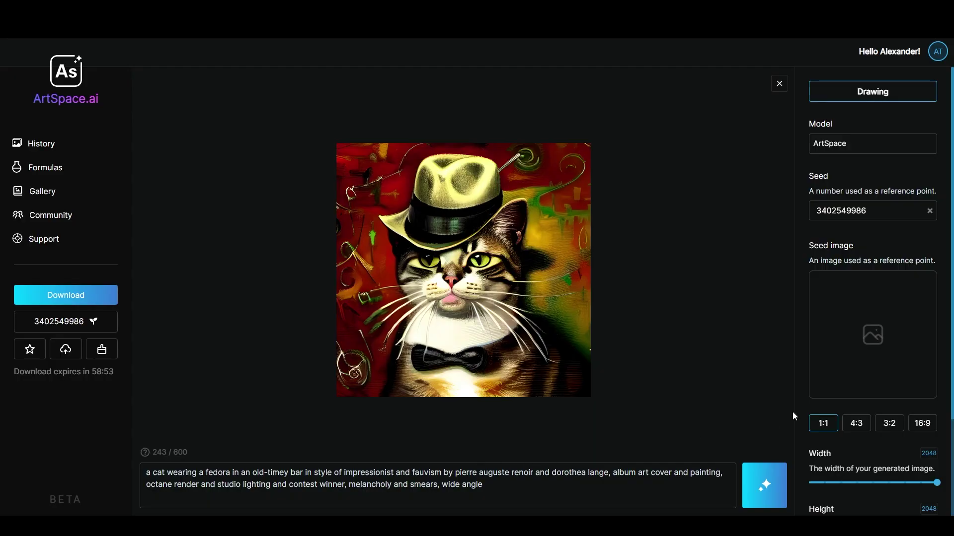
{"action": "left_click", "coordinate": [769, 488]}
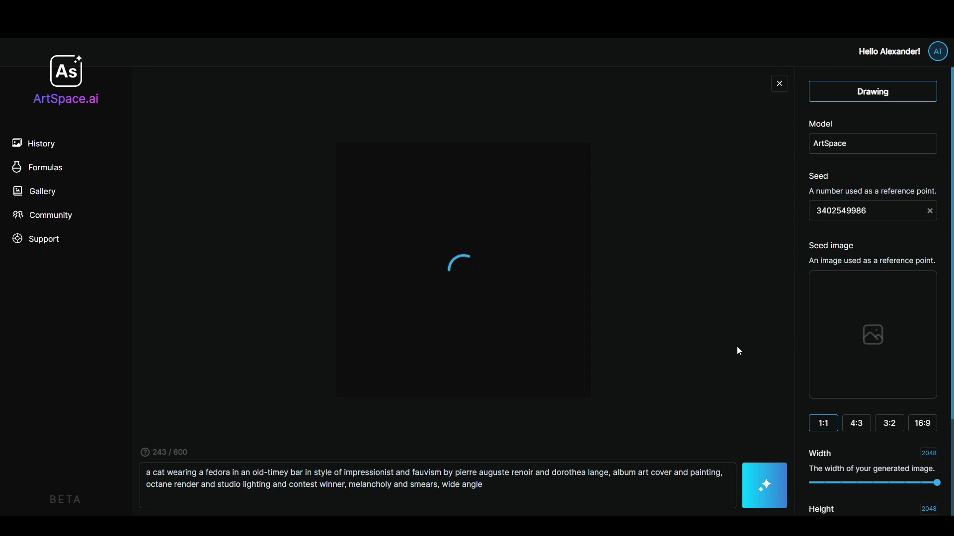
{"action": "mouse_move", "coordinate": [531, 489]}
{"action": "left_mouse_down"}
{"action": "mouse_move", "coordinate": [127, 472]}
{"action": "mouse_move", "coordinate": [517, 488]}
{"action": "left_mouse_up"}
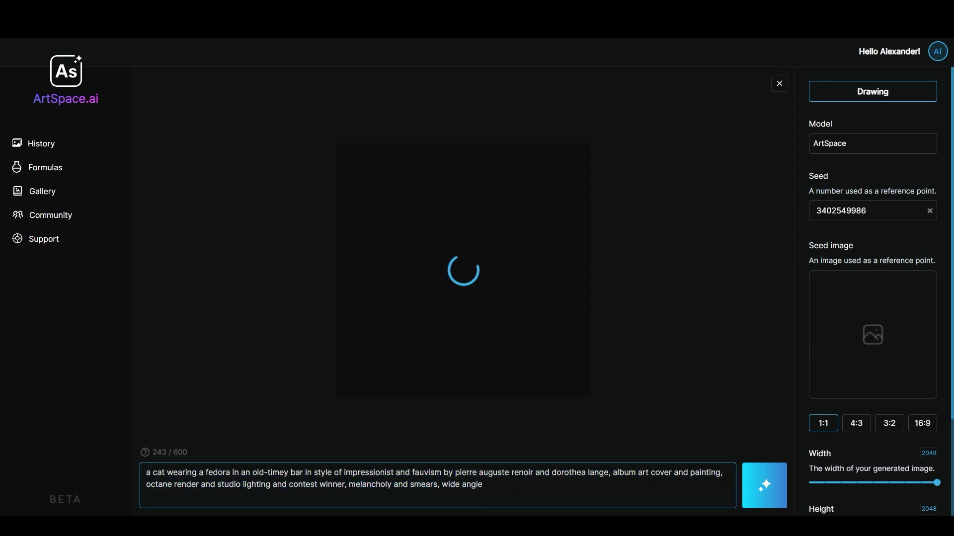
{"action": "double_click", "coordinate": [160, 453]}
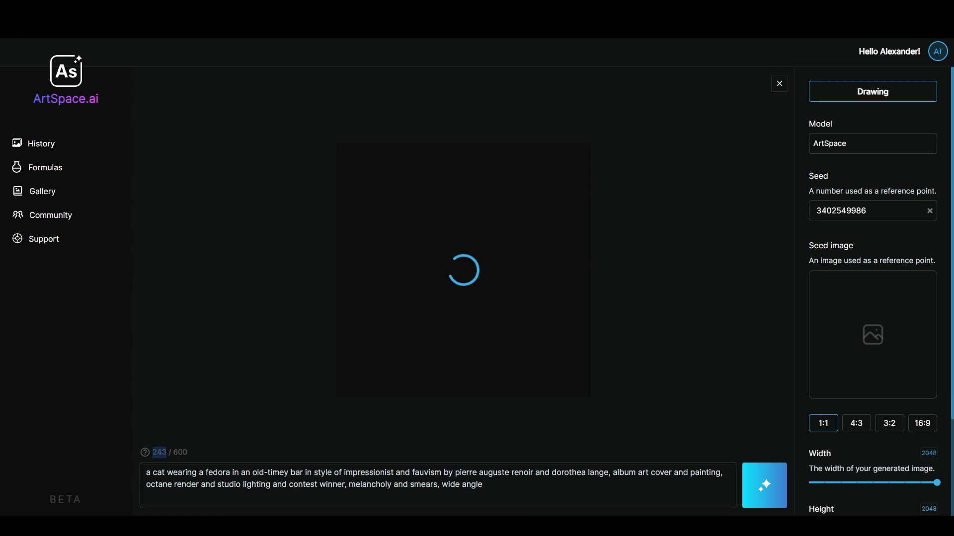
{"action": "left_click", "coordinate": [186, 472]}
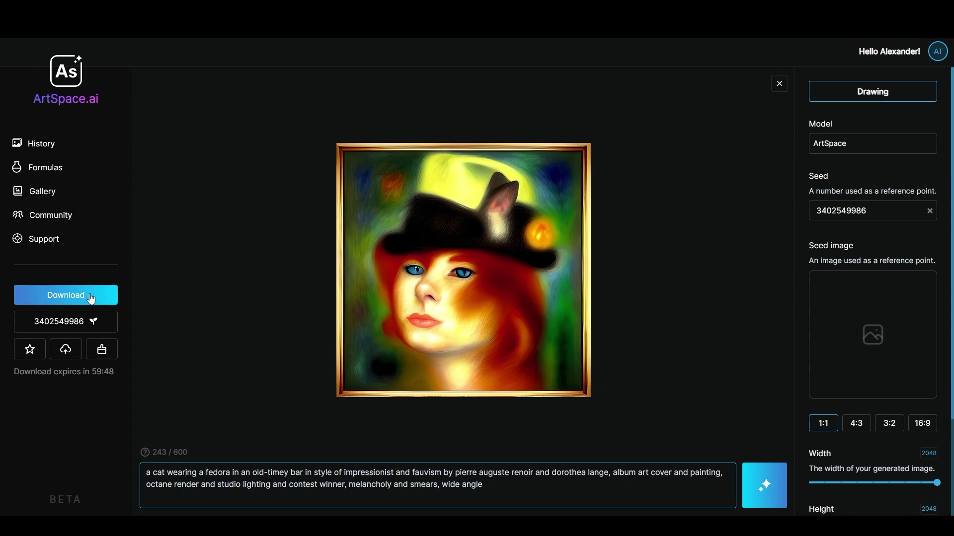
Refresh the cat formula's modifiers with Inspire, rewrite it with Enhance, and generate an image from the applied prompt.
{"action": "left_click", "coordinate": [45, 171]}
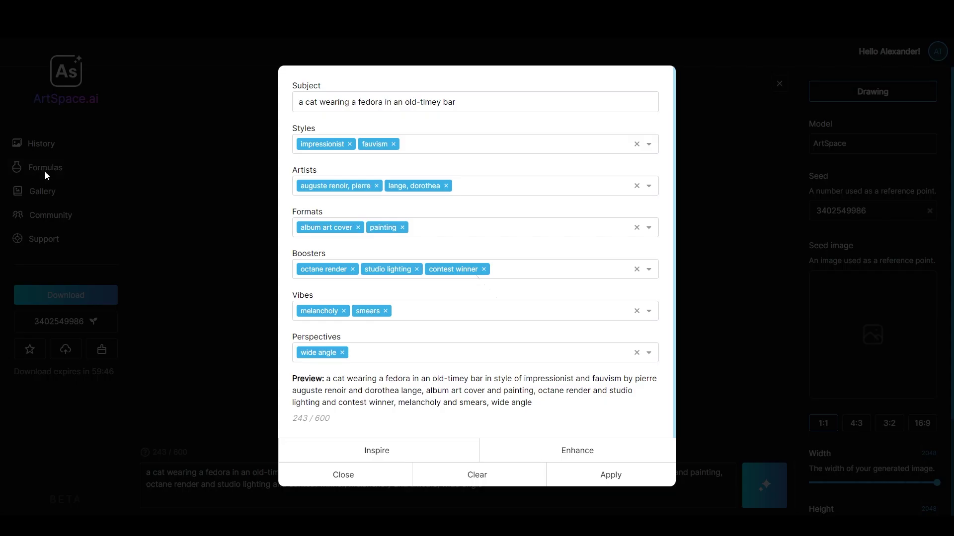
{"action": "left_click", "coordinate": [380, 453]}
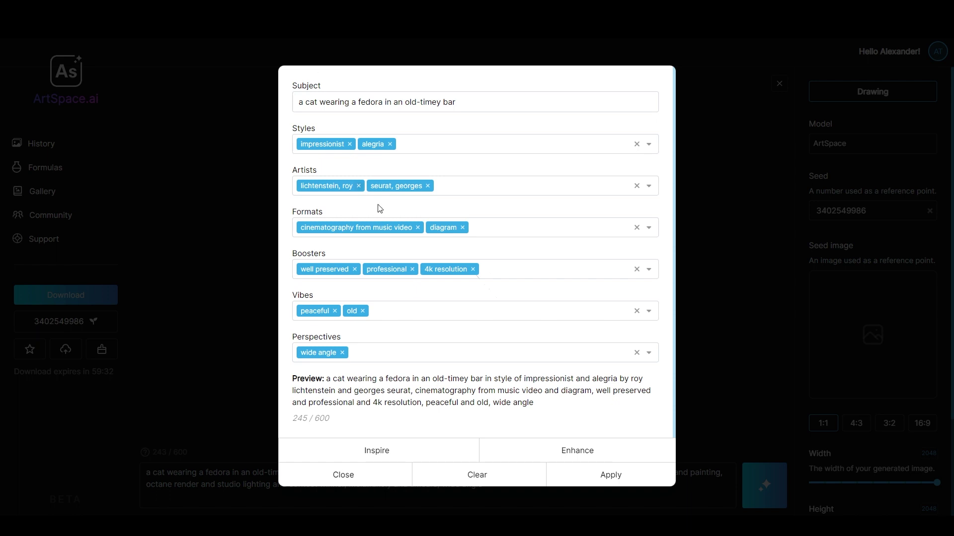
{"action": "left_click", "coordinate": [579, 450]}
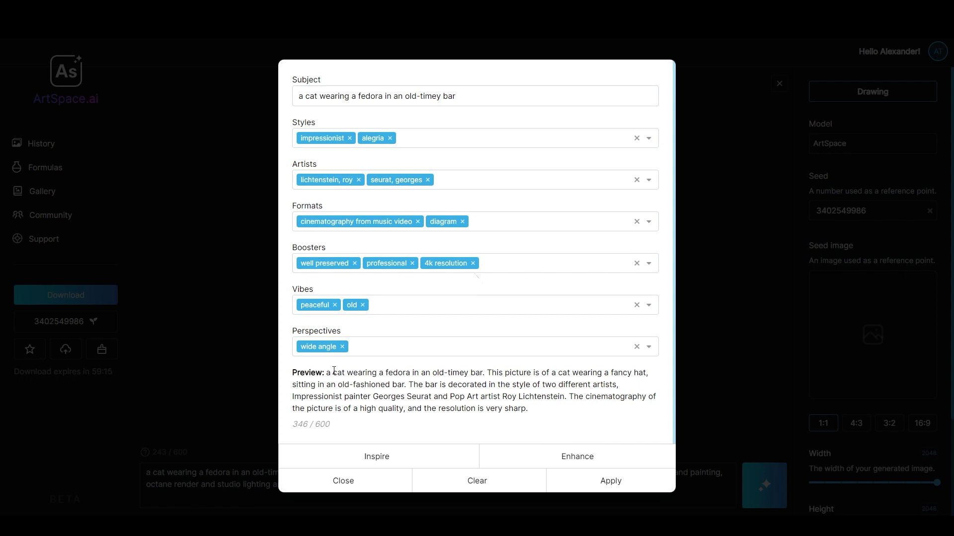
{"action": "left_click", "coordinate": [607, 480]}
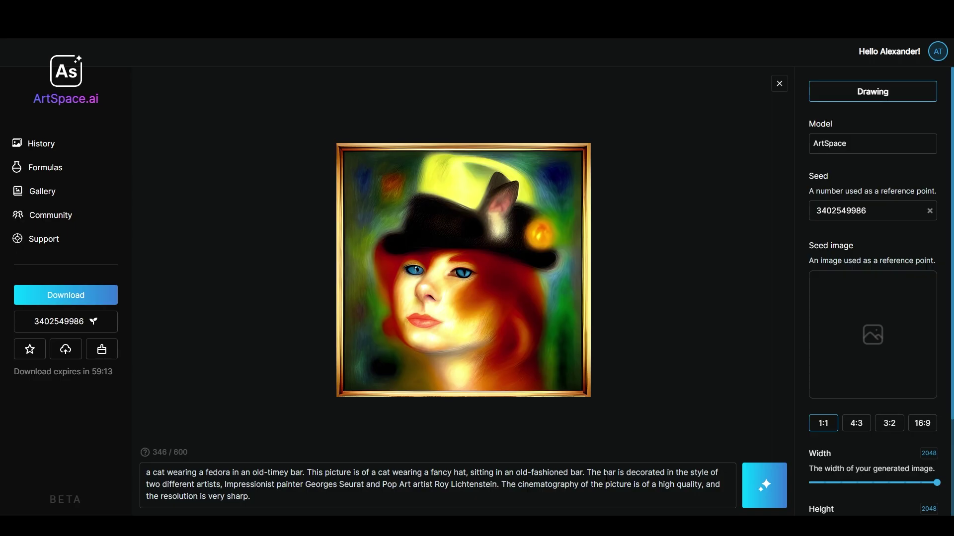
{"action": "left_click", "coordinate": [745, 481]}
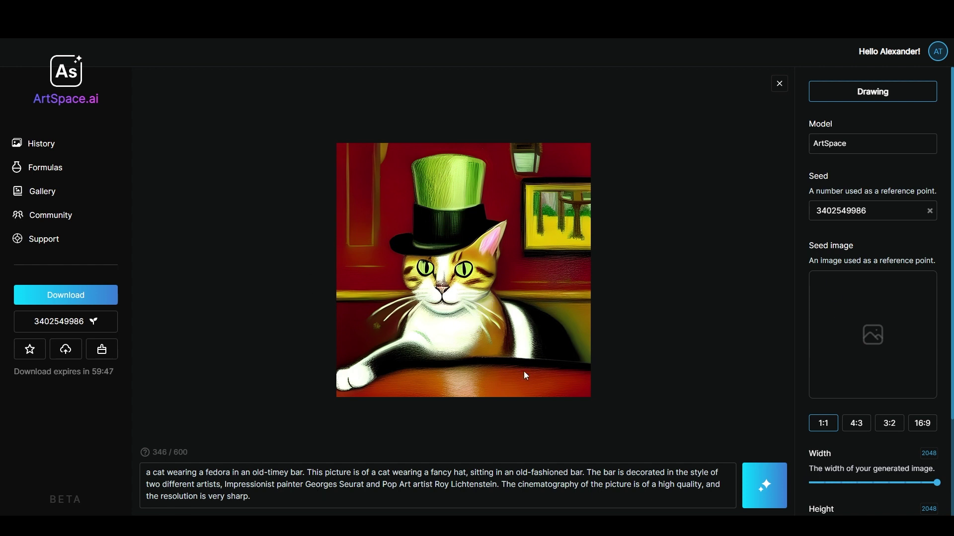
{"action": "left_click", "coordinate": [66, 295]}
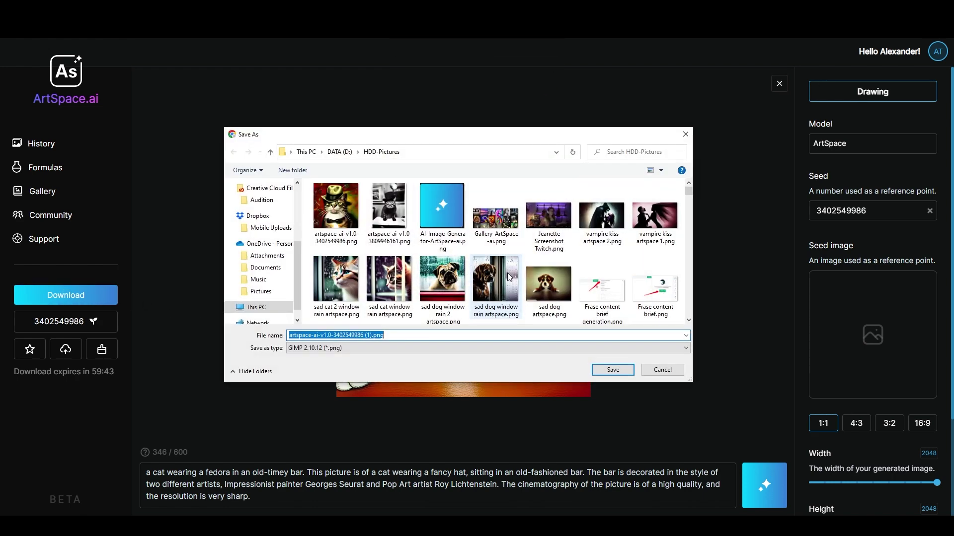
{"action": "left_click", "coordinate": [613, 370]}
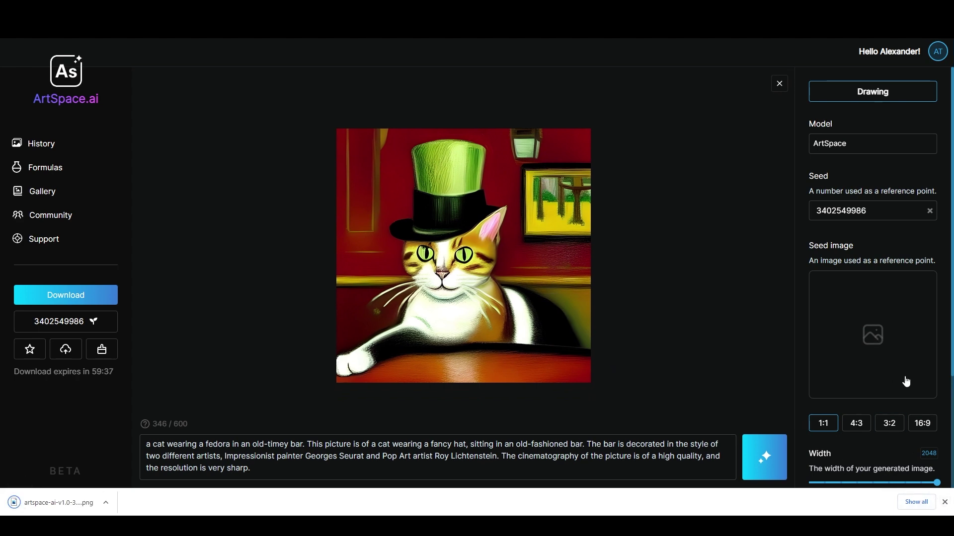
{"action": "left_click", "coordinate": [945, 503]}
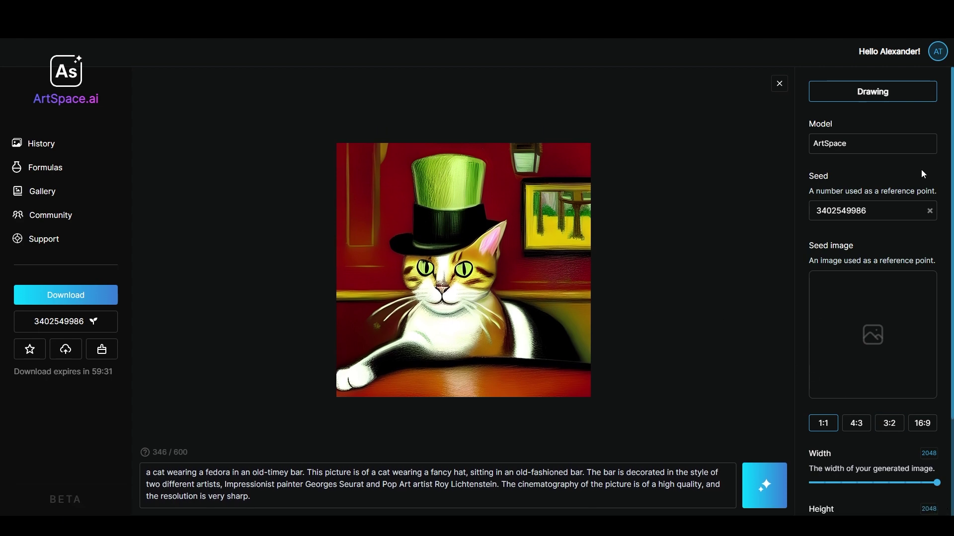
Clear the seed number and the prompt, and load the photo of two fighting kickboxers as the seed image.
{"action": "left_click", "coordinate": [930, 213]}
{"action": "left_click", "coordinate": [489, 495]}
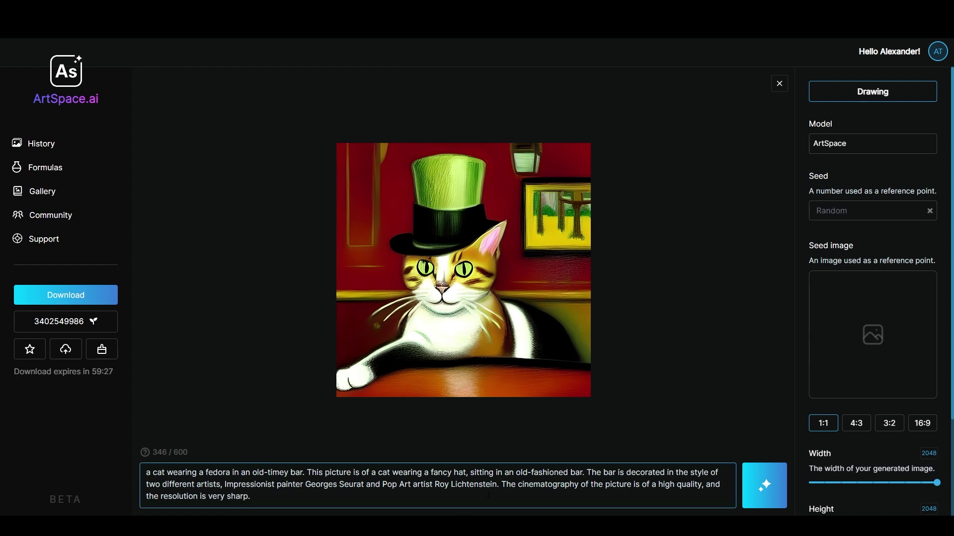
{"action": "key", "text": "ctrl+a"}
{"action": "key", "text": "BackSpace"}
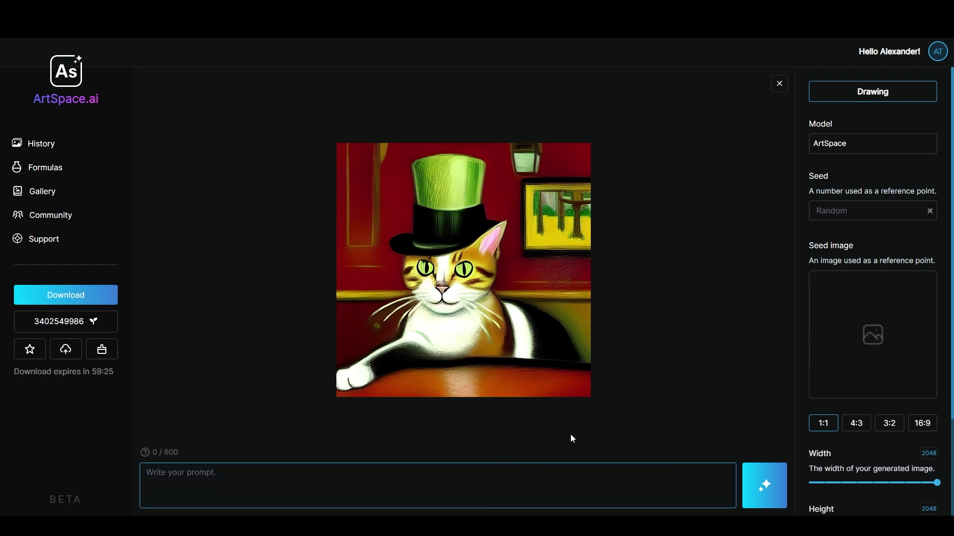
{"action": "left_click", "coordinate": [874, 335]}
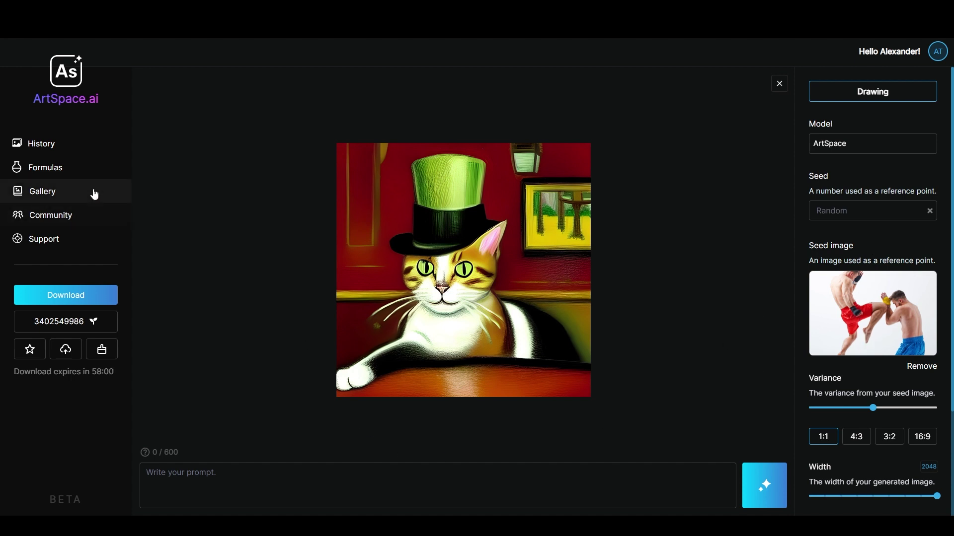
Set the formula's subject to "two cyborgs fighting in a space station next to a supernova".
{"action": "left_click", "coordinate": [47, 174]}
{"action": "triple_click", "coordinate": [446, 97]}
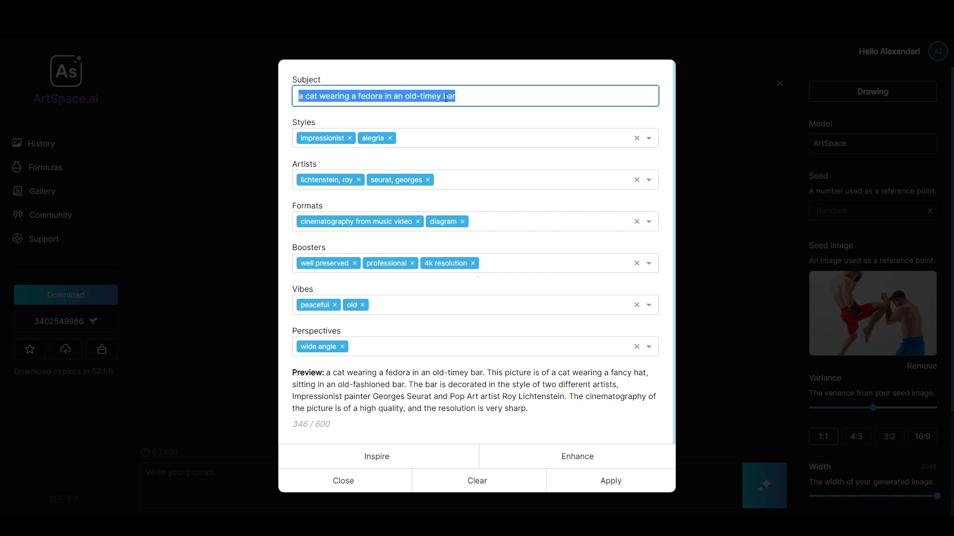
{"action": "type", "text": "two cyborgs "}
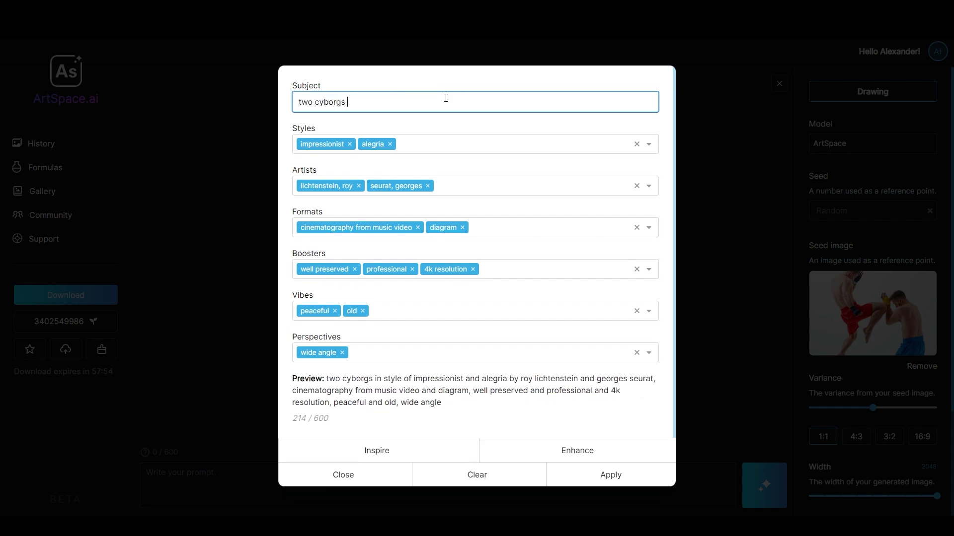
{"action": "type", "text": "fighting in a"}
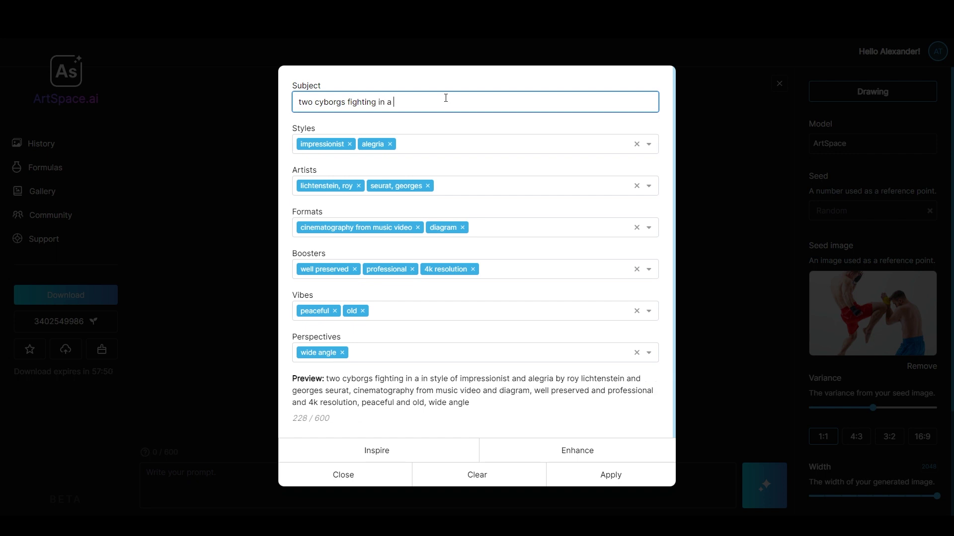
{"action": "type", "text": " space station"}
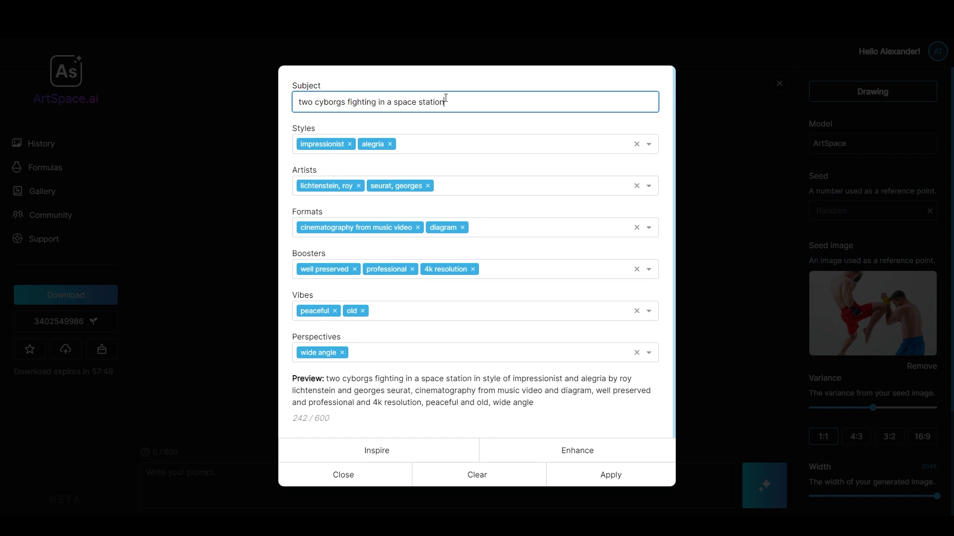
{"action": "type", "text": " nex"}
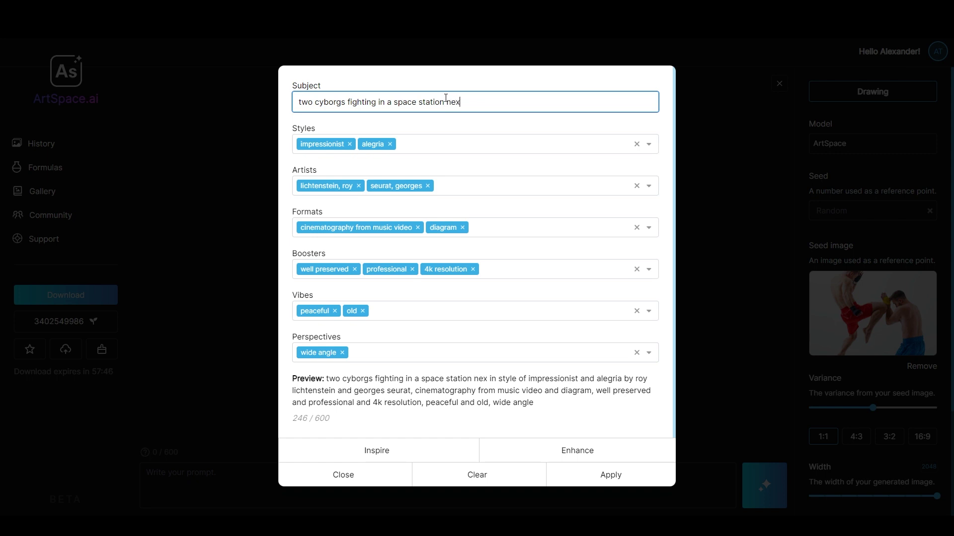
{"action": "type", "text": "t to a supernova"}
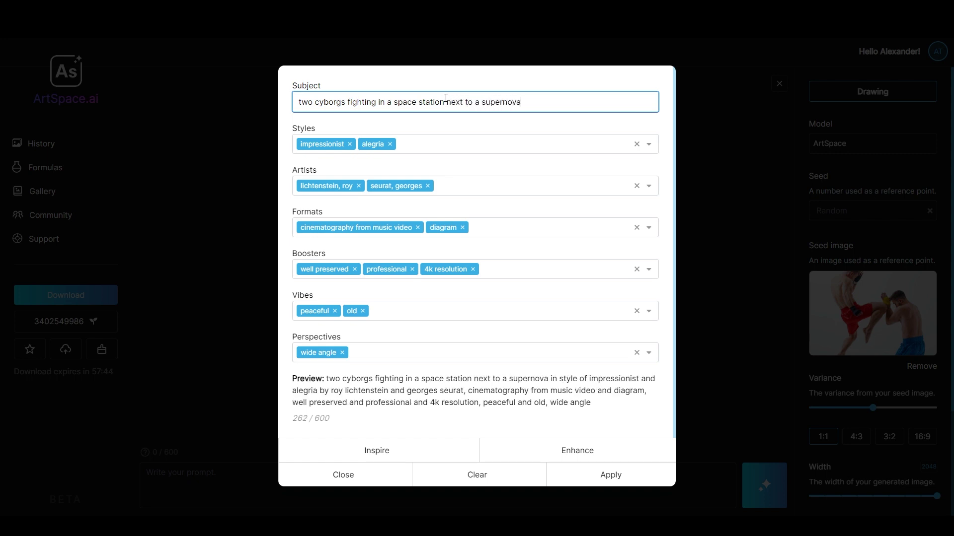
Replace the impressionist and alegria styles in the formula with cyberpunk.
{"action": "left_click", "coordinate": [349, 145]}
{"action": "left_click", "coordinate": [330, 144]}
{"action": "left_click", "coordinate": [331, 144]}
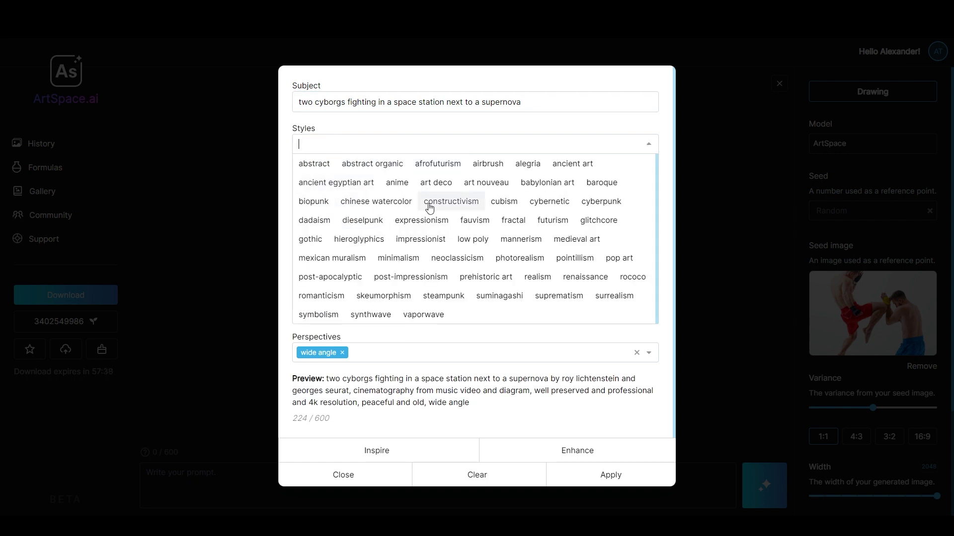
{"action": "left_click", "coordinate": [596, 207]}
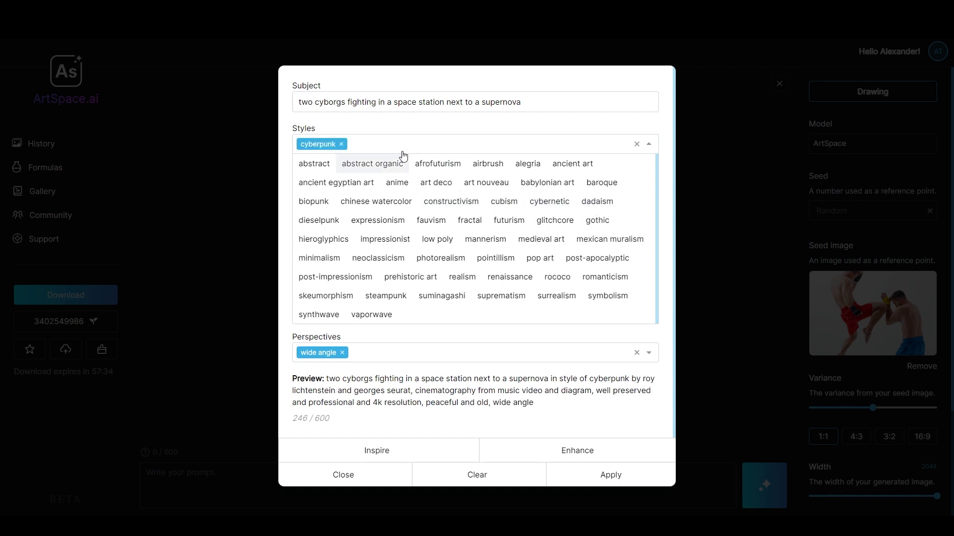
{"action": "left_click", "coordinate": [408, 130]}
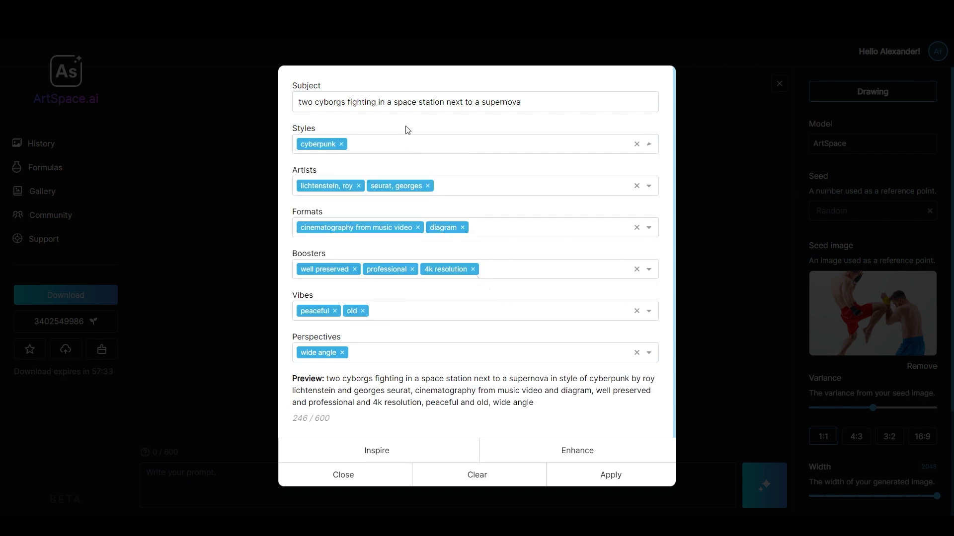
Replace the formula's artists Roy Lichtenstein and Georges Seurat with Bill Watterson.
{"action": "left_click", "coordinate": [358, 186]}
{"action": "left_click", "coordinate": [358, 186]}
{"action": "left_click", "coordinate": [359, 186]}
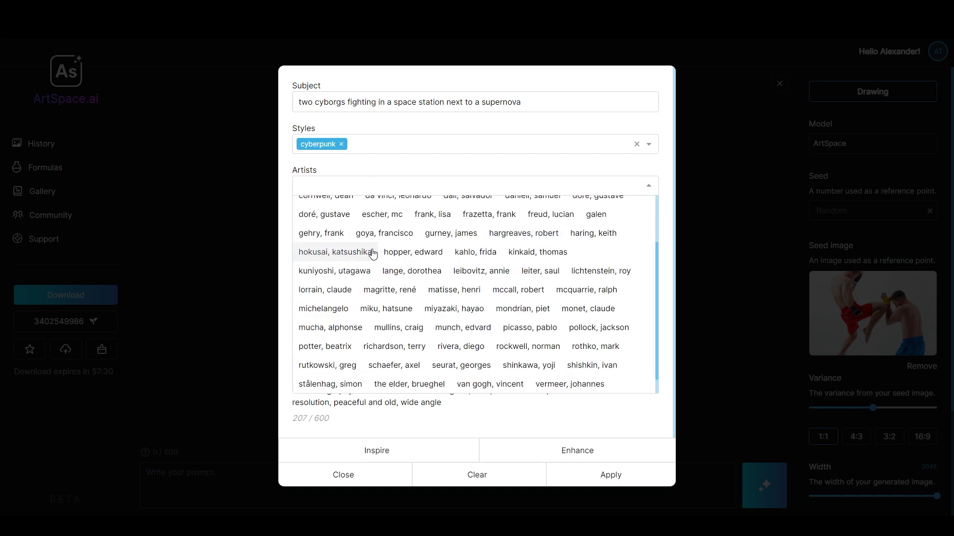
{"action": "scroll", "coordinate": [382, 258], "scroll_direction": "down", "scroll_amount": 1}
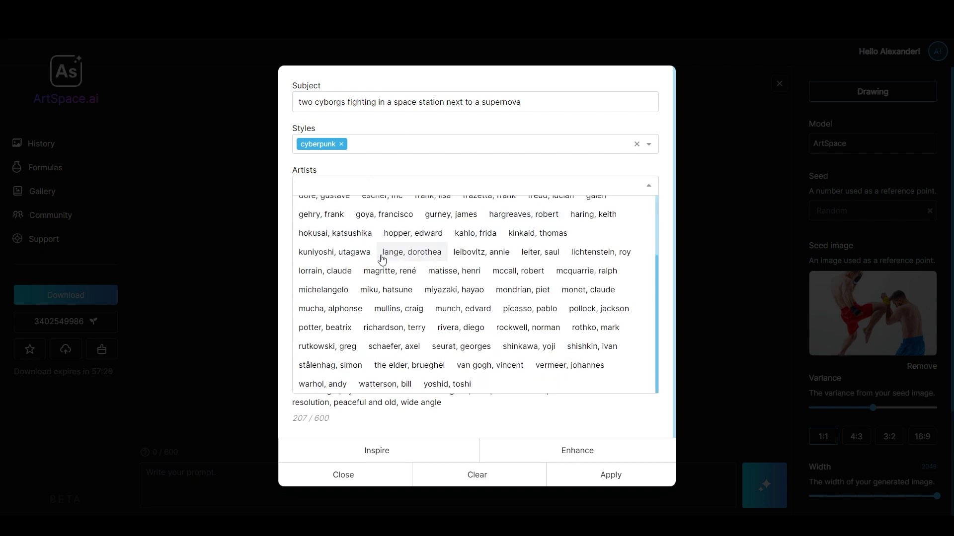
{"action": "scroll", "coordinate": [382, 260], "scroll_direction": "up", "scroll_amount": 2}
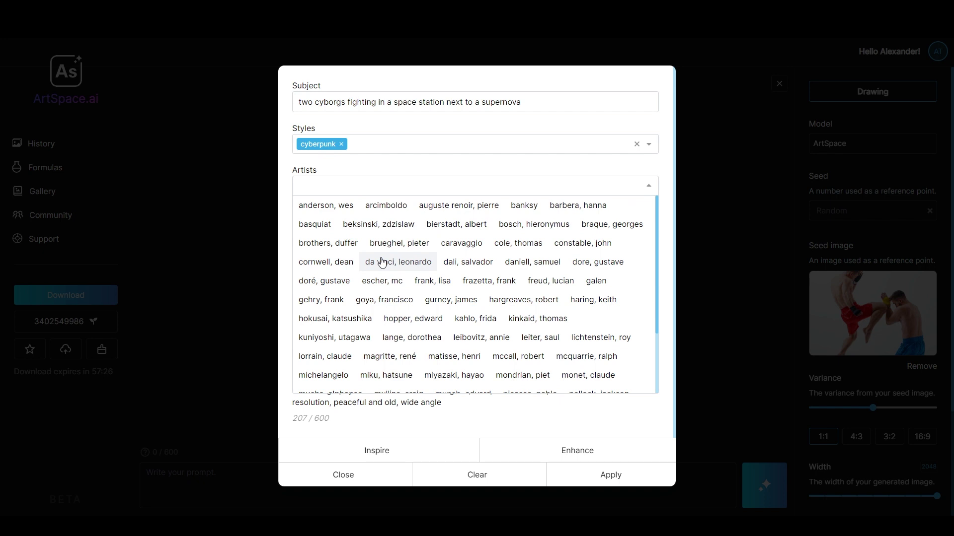
{"action": "scroll", "coordinate": [382, 263], "scroll_direction": "down", "scroll_amount": 2}
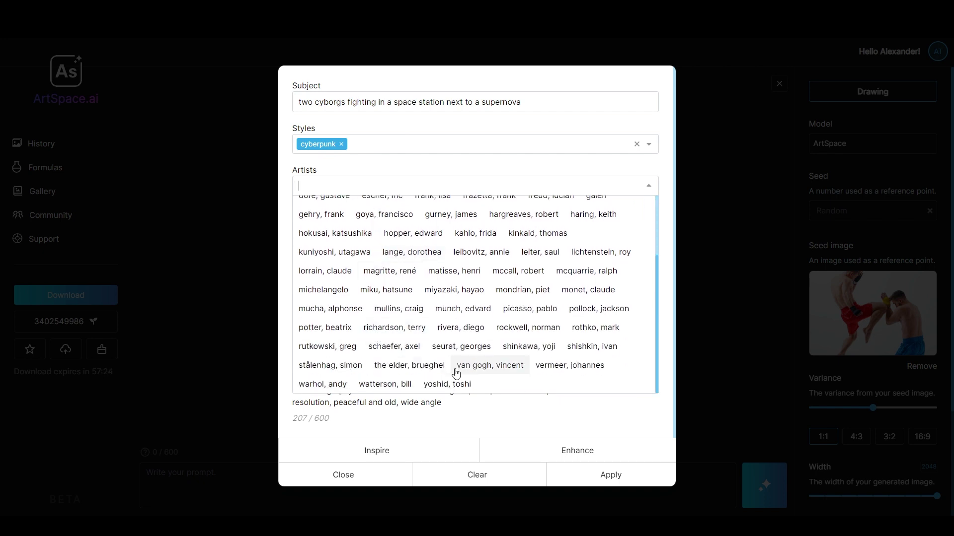
{"action": "left_click", "coordinate": [396, 390]}
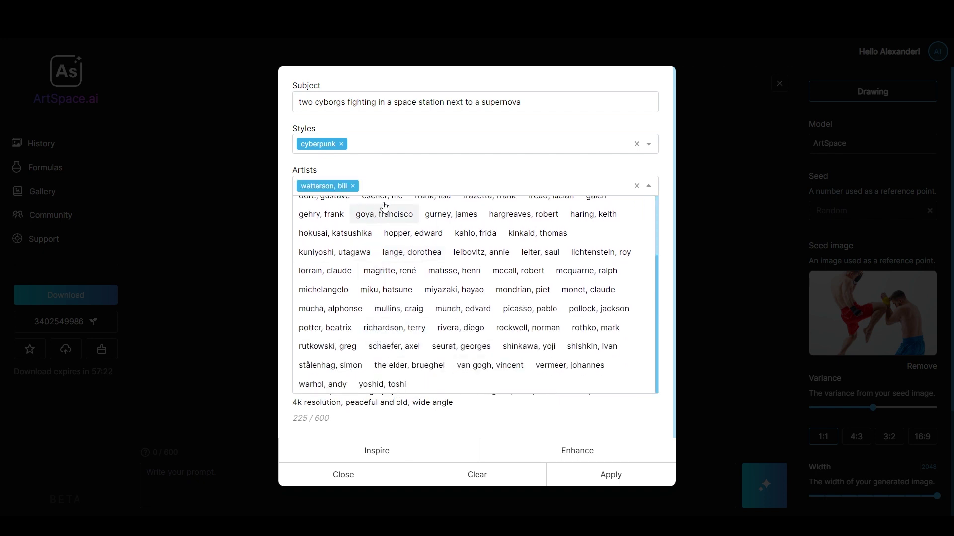
{"action": "left_click", "coordinate": [366, 164]}
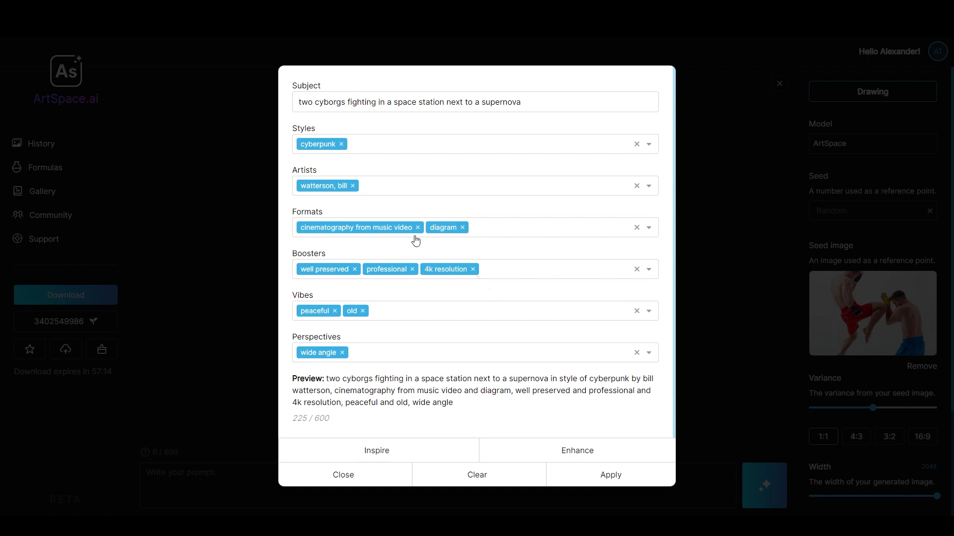
Replace the music video cinematography and diagram formats in the formula with action photography.
{"action": "left_click", "coordinate": [417, 227]}
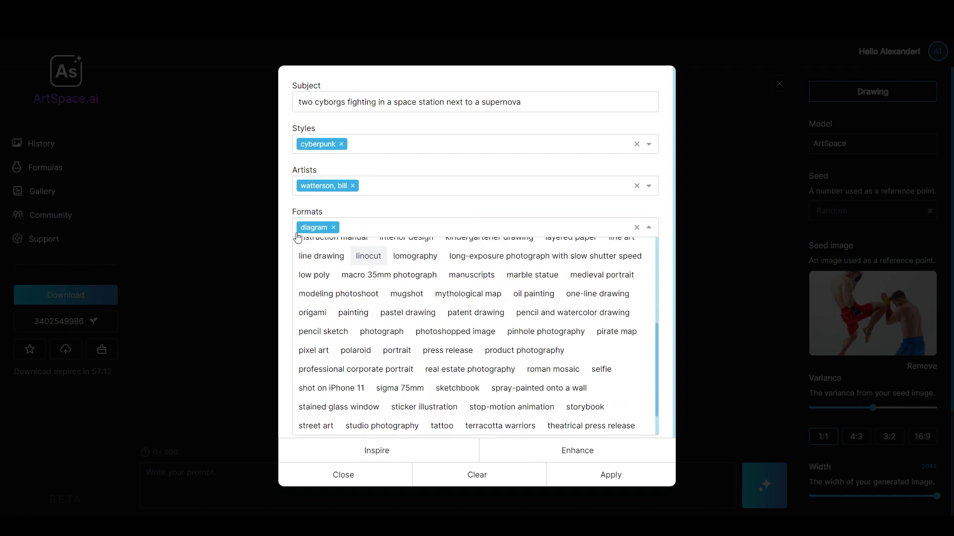
{"action": "left_click", "coordinate": [332, 228]}
{"action": "scroll", "coordinate": [391, 318], "scroll_direction": "up", "scroll_amount": 4}
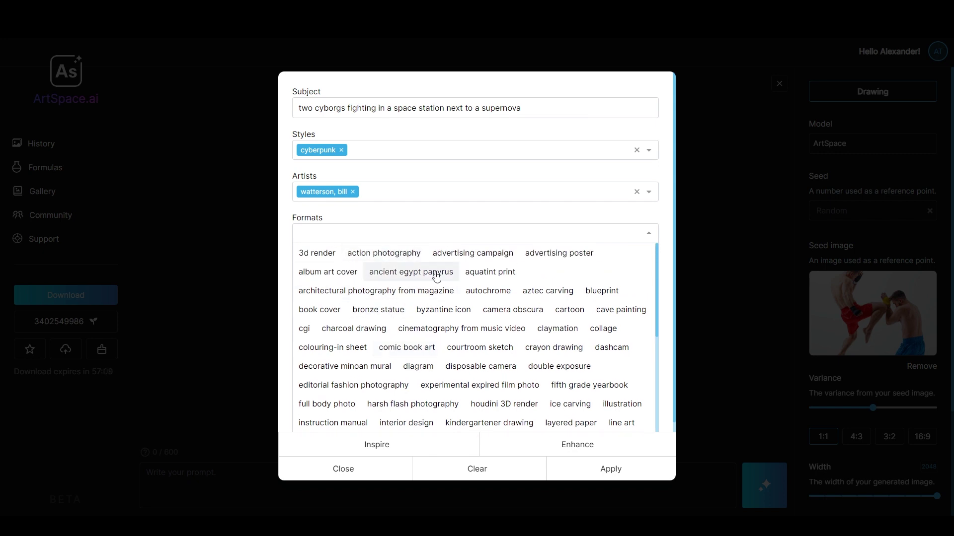
{"action": "left_click", "coordinate": [385, 253]}
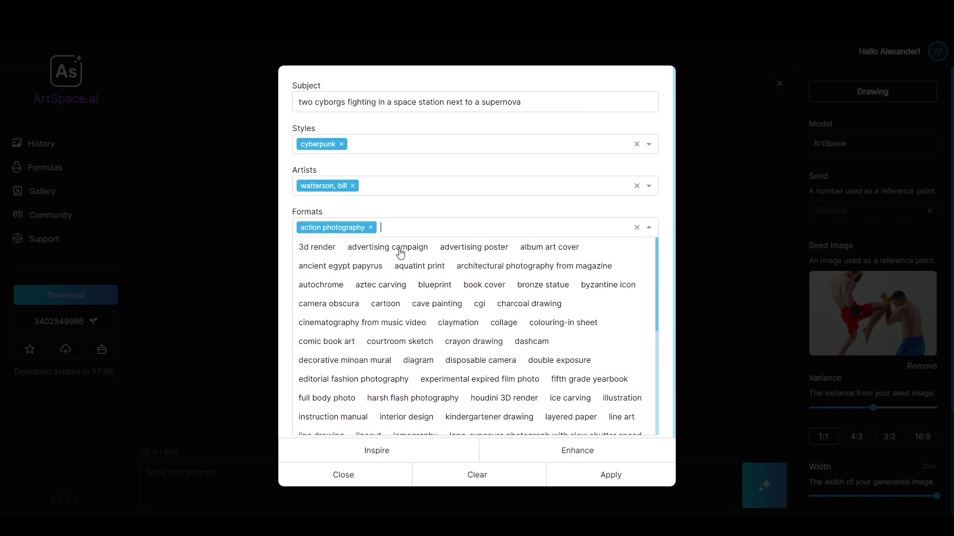
{"action": "left_click", "coordinate": [390, 212]}
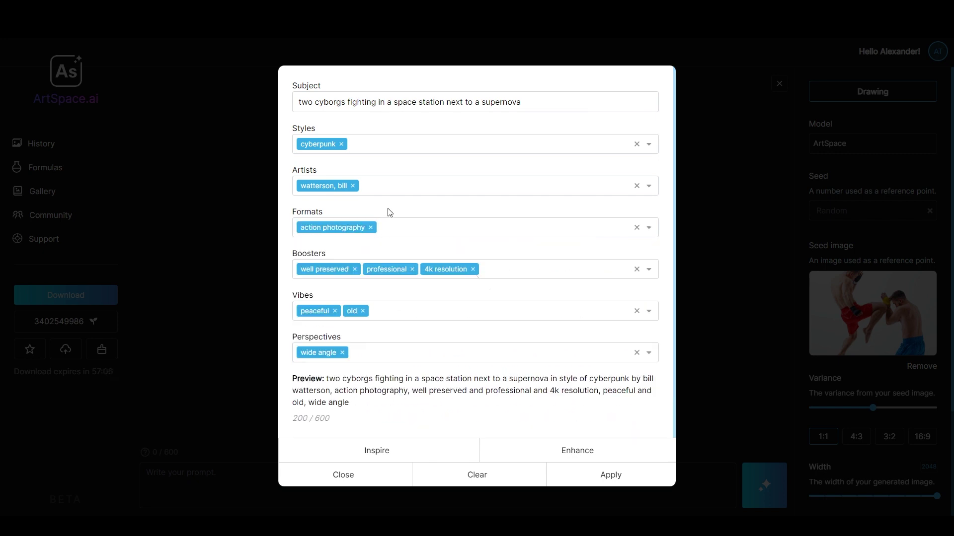
Remove the well preserved and professional boosters from the formula and add hyper realistic.
{"action": "left_click", "coordinate": [354, 269]}
{"action": "left_click", "coordinate": [346, 275]}
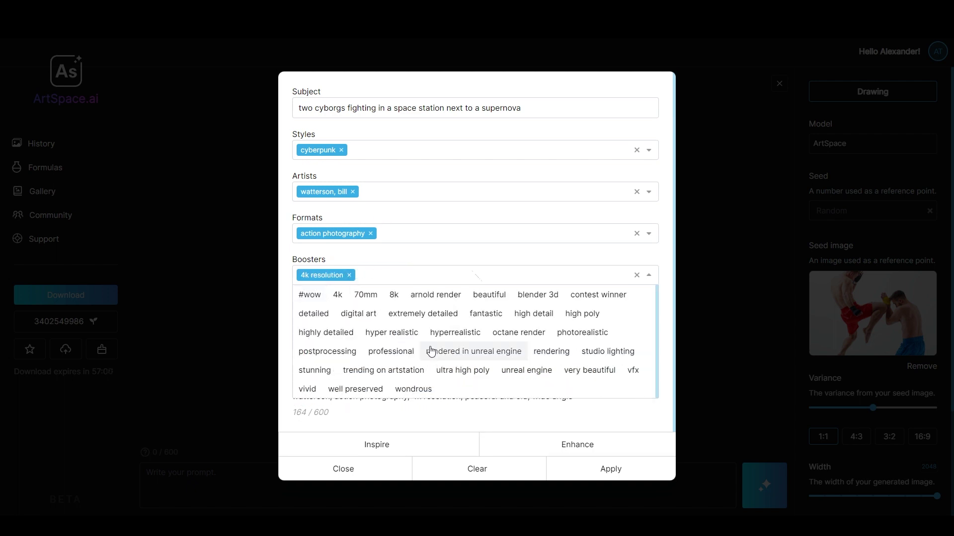
{"action": "left_click", "coordinate": [393, 334]}
{"action": "left_click", "coordinate": [373, 257]}
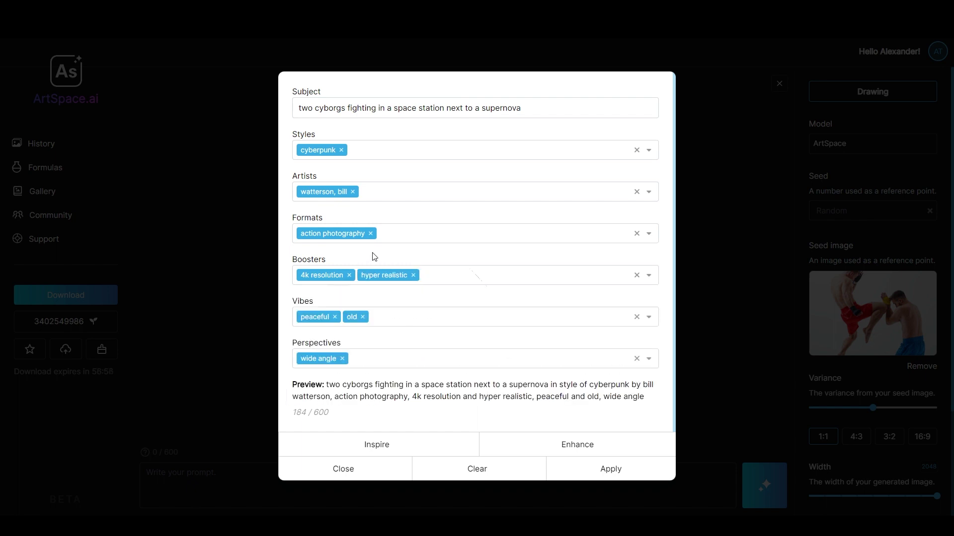
Replace the peaceful and old vibes in the formula with futuristic.
{"action": "left_click", "coordinate": [335, 317]}
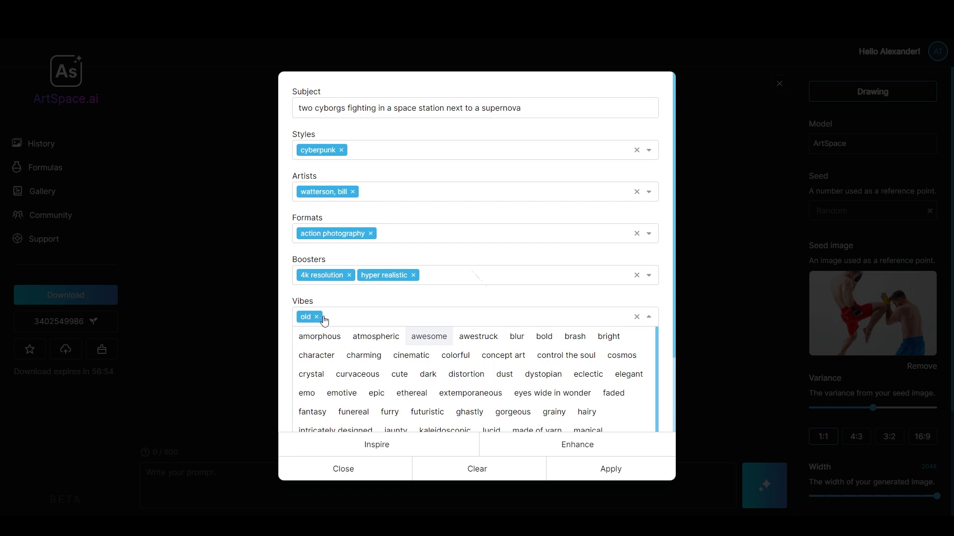
{"action": "left_click", "coordinate": [321, 317]}
{"action": "left_click", "coordinate": [324, 316]}
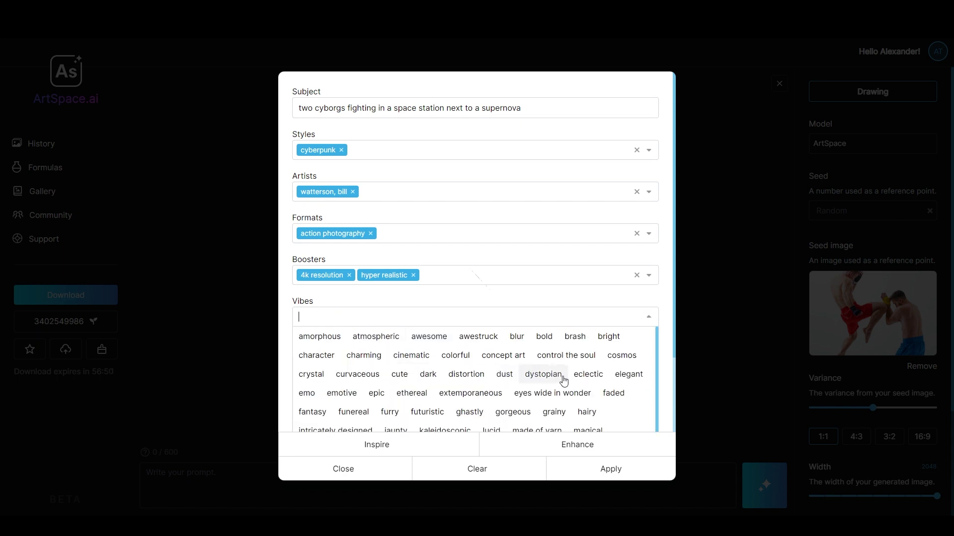
{"action": "scroll", "coordinate": [563, 380], "scroll_direction": "down", "scroll_amount": 1}
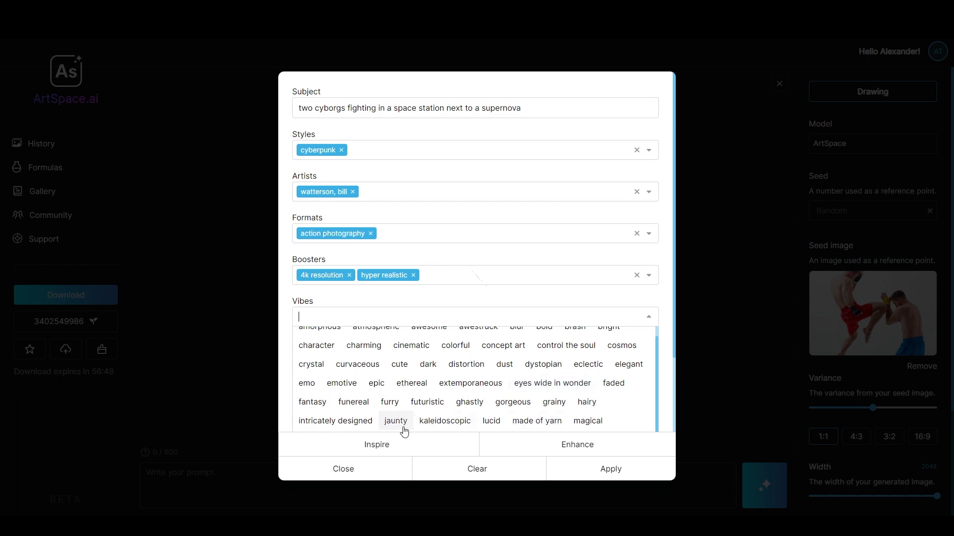
{"action": "scroll", "coordinate": [447, 394], "scroll_direction": "up", "scroll_amount": 1}
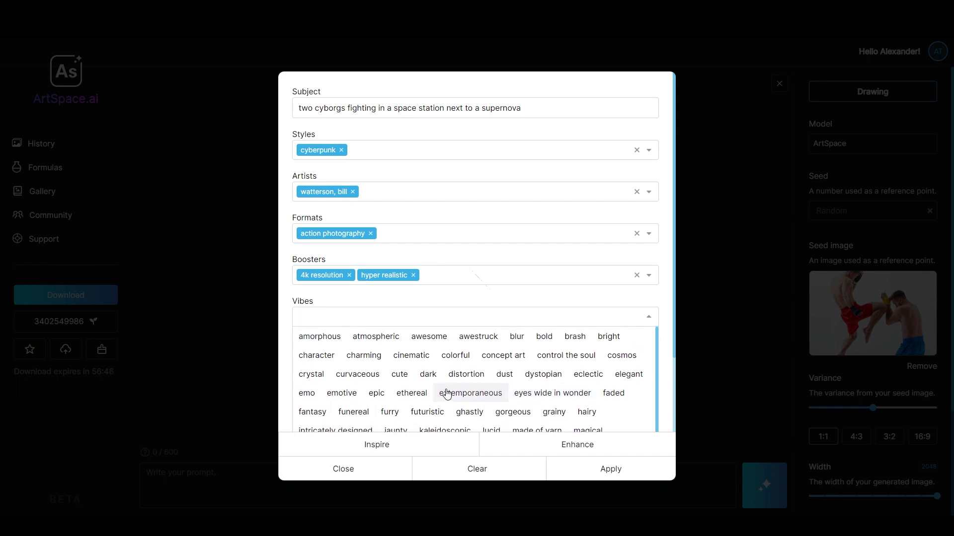
{"action": "left_click", "coordinate": [428, 415]}
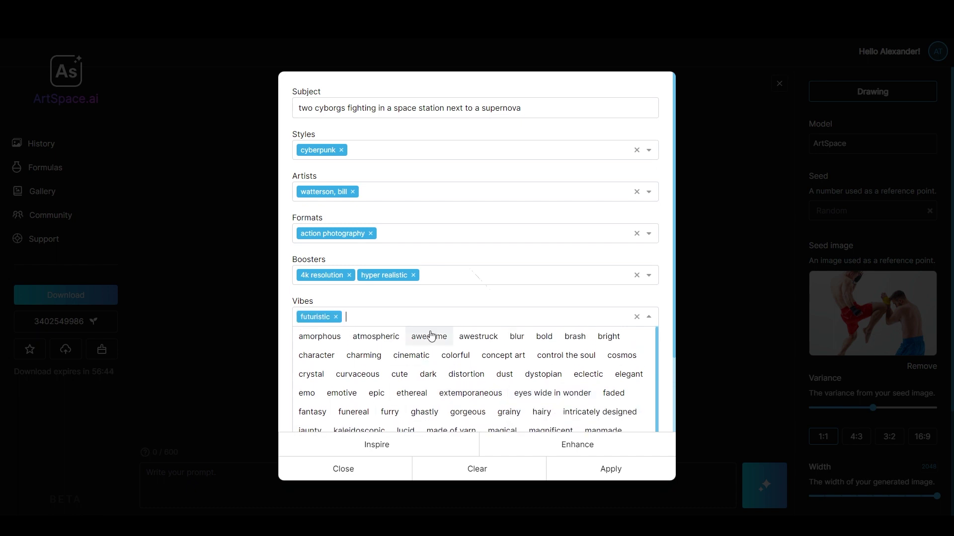
{"action": "left_click", "coordinate": [435, 303]}
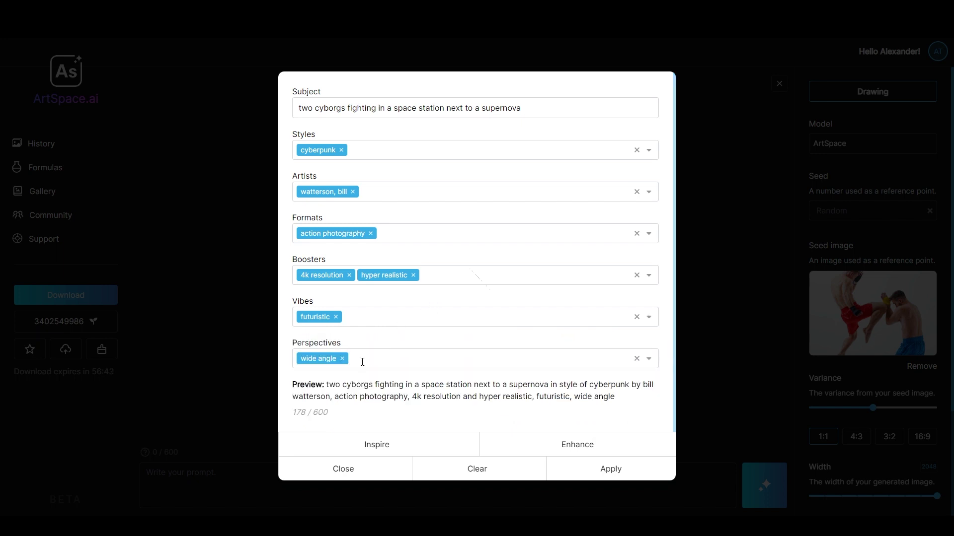
Remove the wide angle perspective from the formula and select wide angle again from the available perspectives.
{"action": "left_click", "coordinate": [342, 359]}
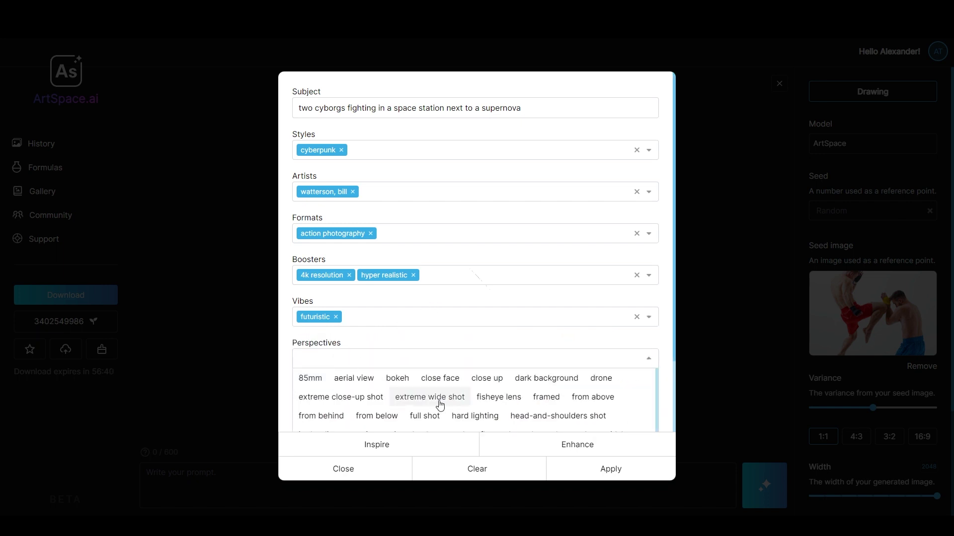
{"action": "scroll", "coordinate": [439, 405], "scroll_direction": "down", "scroll_amount": 2}
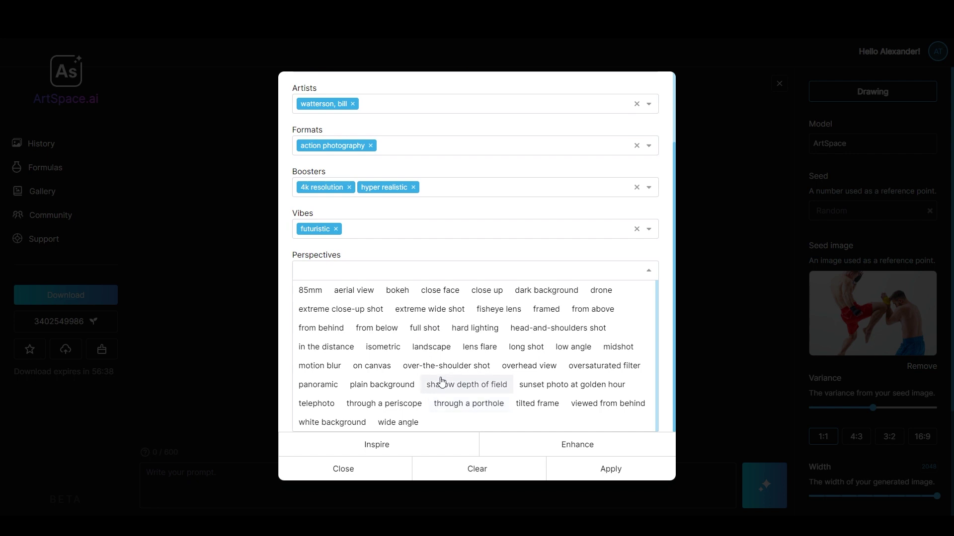
{"action": "left_click", "coordinate": [415, 423]}
{"action": "left_click", "coordinate": [386, 256]}
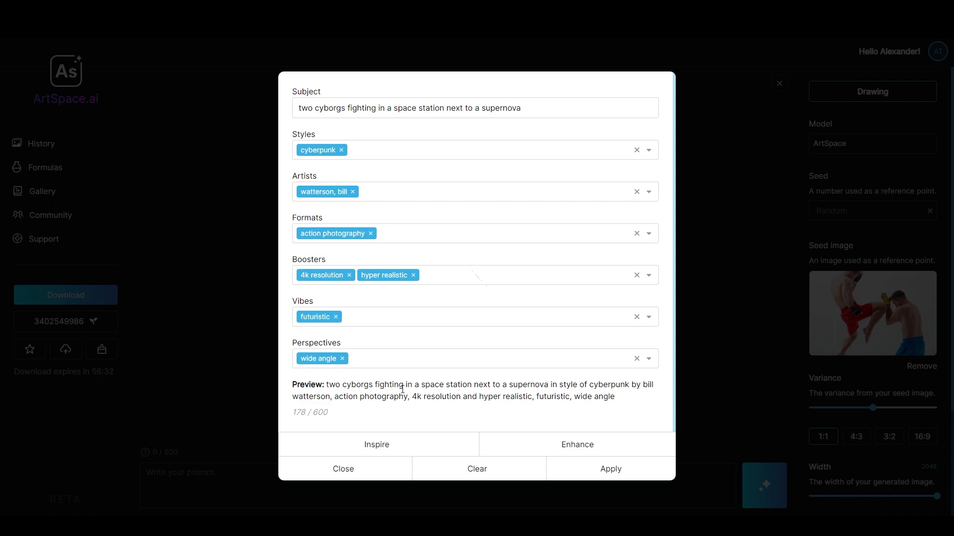
Apply the completed cyborg formula to the prompt and generate two images from it.
{"action": "left_click", "coordinate": [610, 470]}
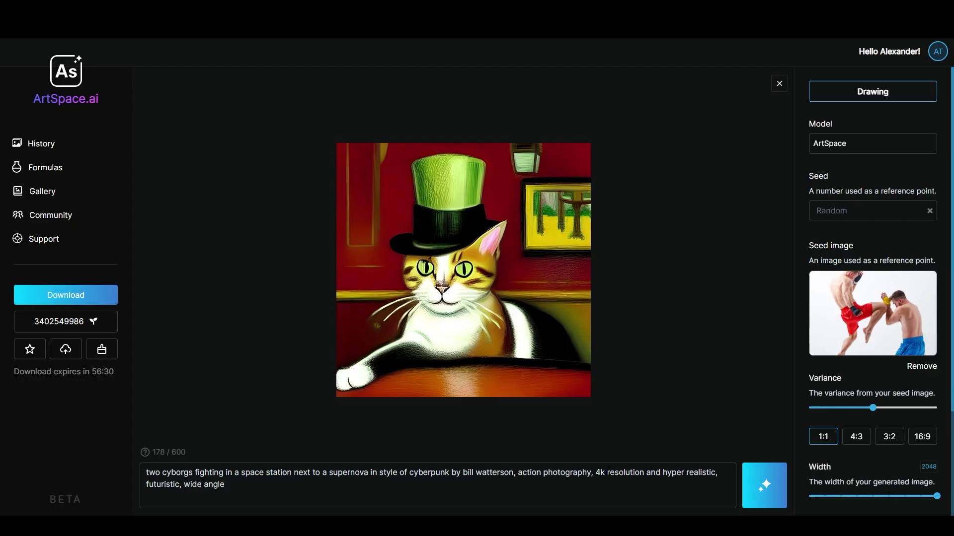
{"action": "left_click", "coordinate": [764, 486]}
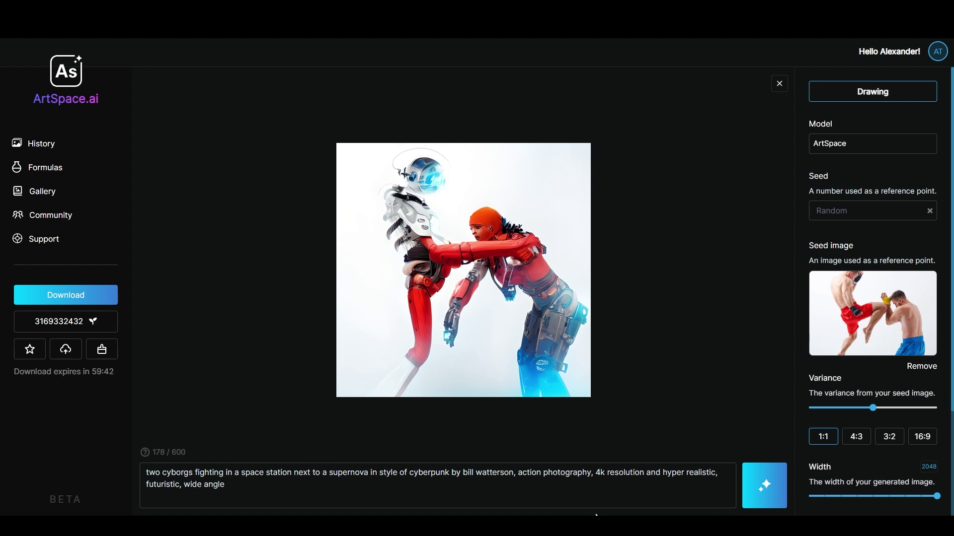
{"action": "left_click", "coordinate": [777, 484]}
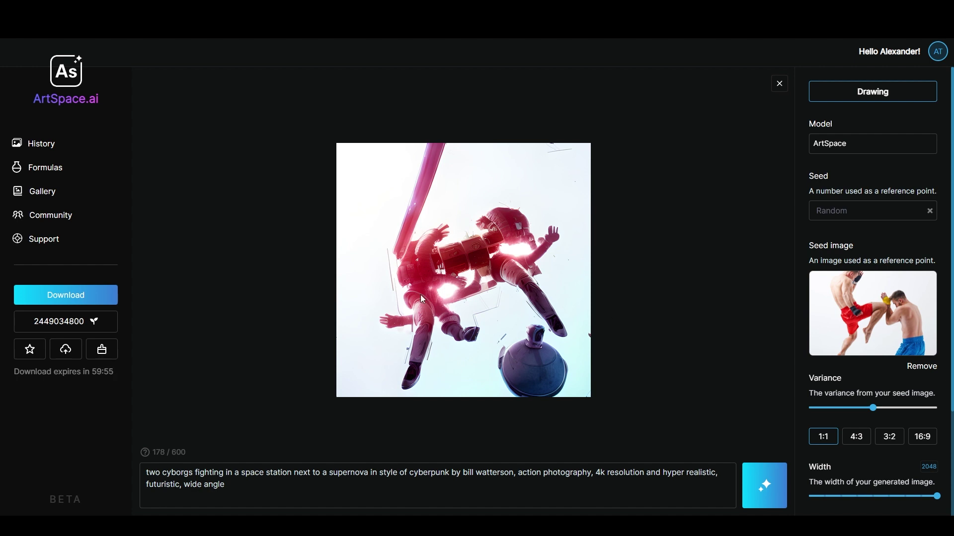
Switch the model to ArtSpace Rendered (exp) and generate the cyborg fight image with the same prompt.
{"action": "left_click", "coordinate": [862, 152]}
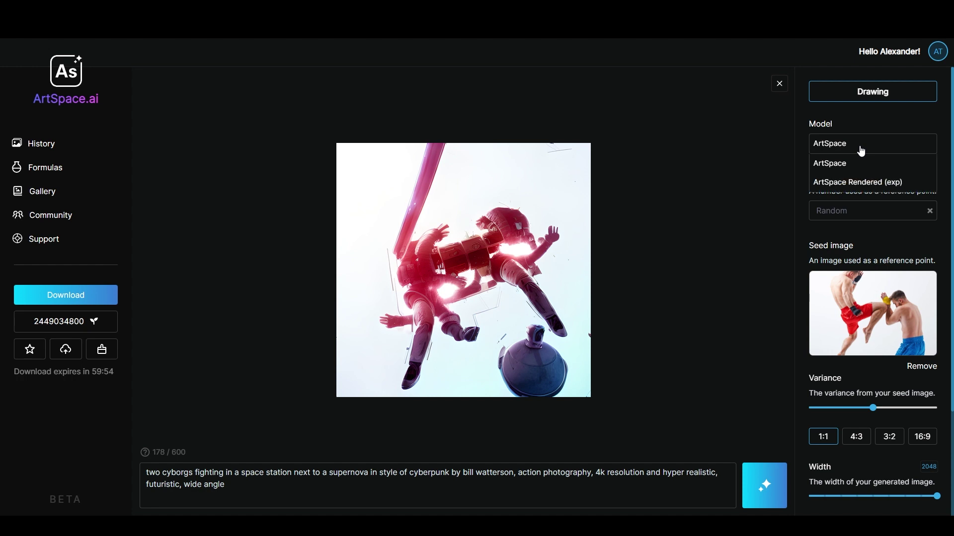
{"action": "left_click", "coordinate": [862, 188]}
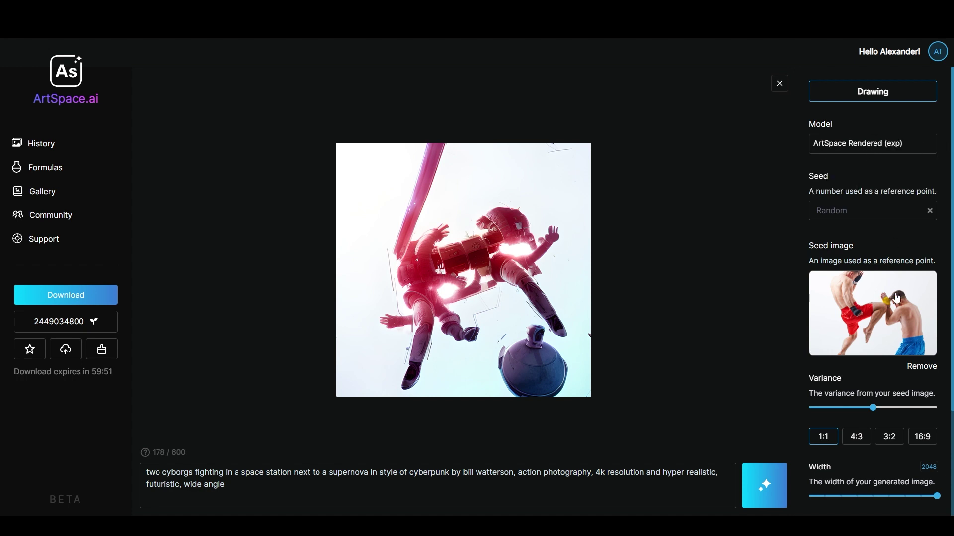
{"action": "scroll", "coordinate": [883, 383], "scroll_direction": "down", "scroll_amount": 3}
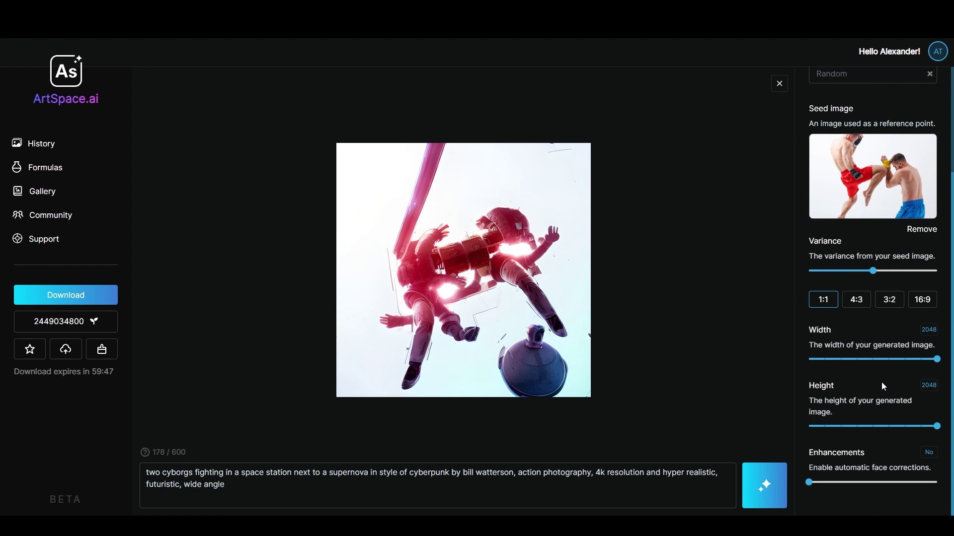
{"action": "scroll", "coordinate": [880, 383], "scroll_direction": "up", "scroll_amount": 3}
{"action": "left_click", "coordinate": [765, 485]}
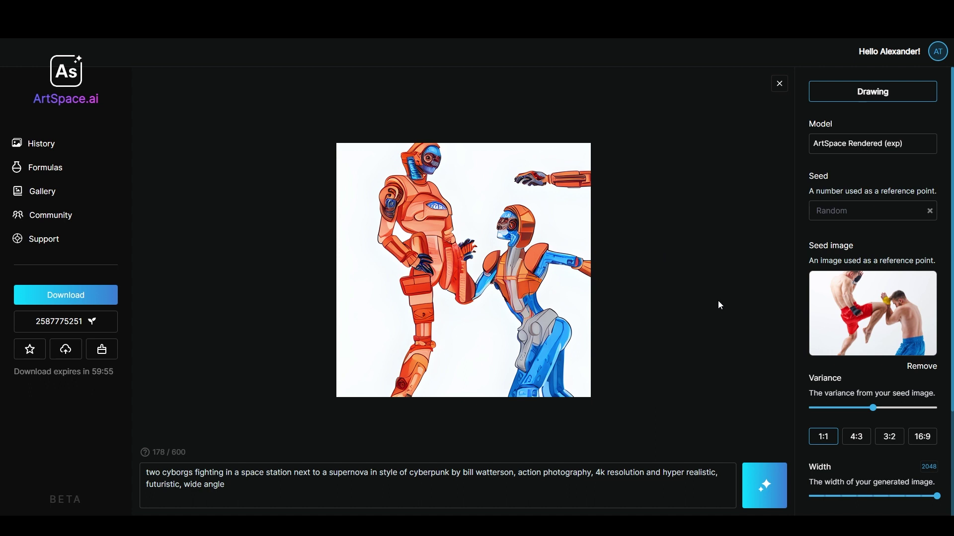
Set the model back to ArtSpace and generate another cyborg fight image.
{"action": "scroll", "coordinate": [841, 338], "scroll_direction": "down", "scroll_amount": 3}
{"action": "scroll", "coordinate": [842, 341], "scroll_direction": "up", "scroll_amount": 3}
{"action": "left_click", "coordinate": [859, 152]}
{"action": "left_click", "coordinate": [860, 160]}
{"action": "left_click", "coordinate": [765, 486]}
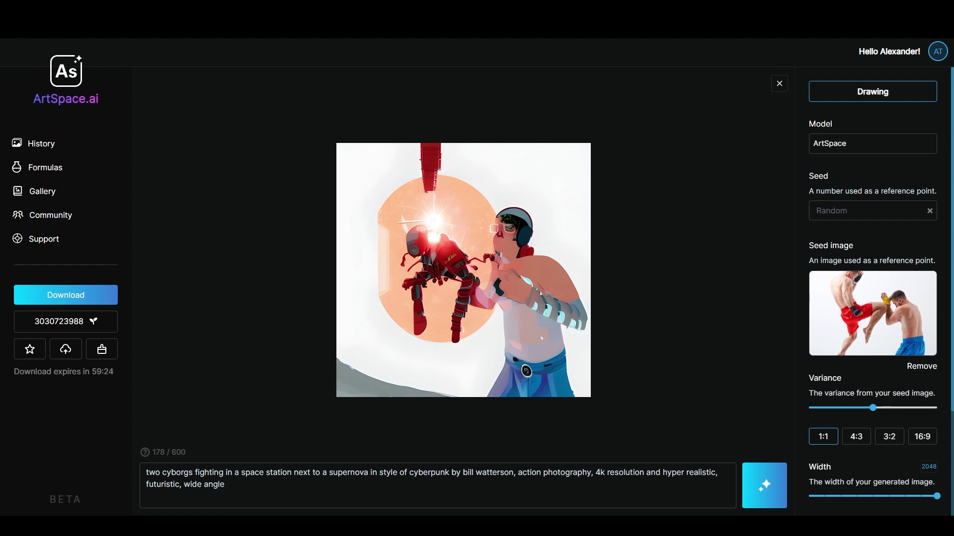
Delete "by bill watterson" from the prompt and generate the image again.
{"action": "left_click_drag", "start_coordinate": [450, 473], "coordinate": [514, 473]}
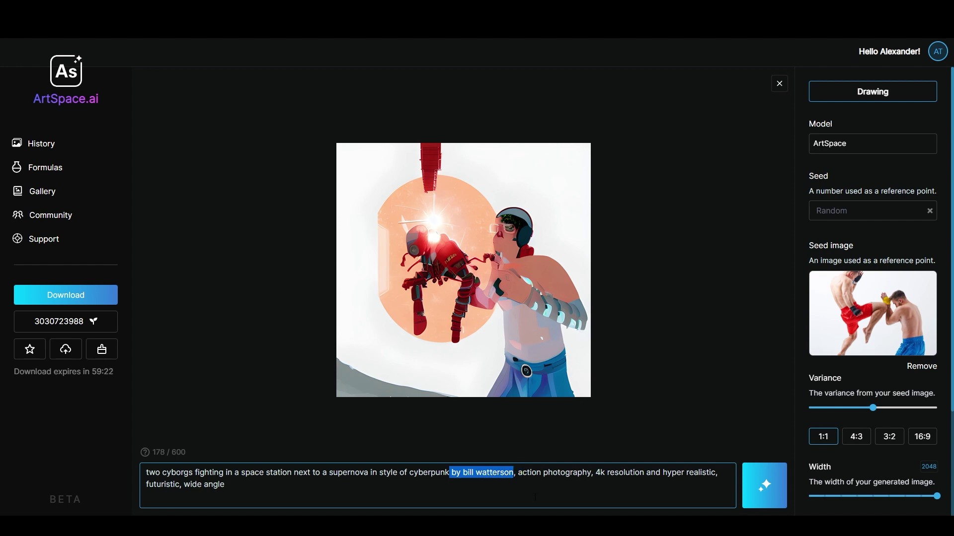
{"action": "key", "text": "BackSpace"}
{"action": "left_click", "coordinate": [764, 486]}
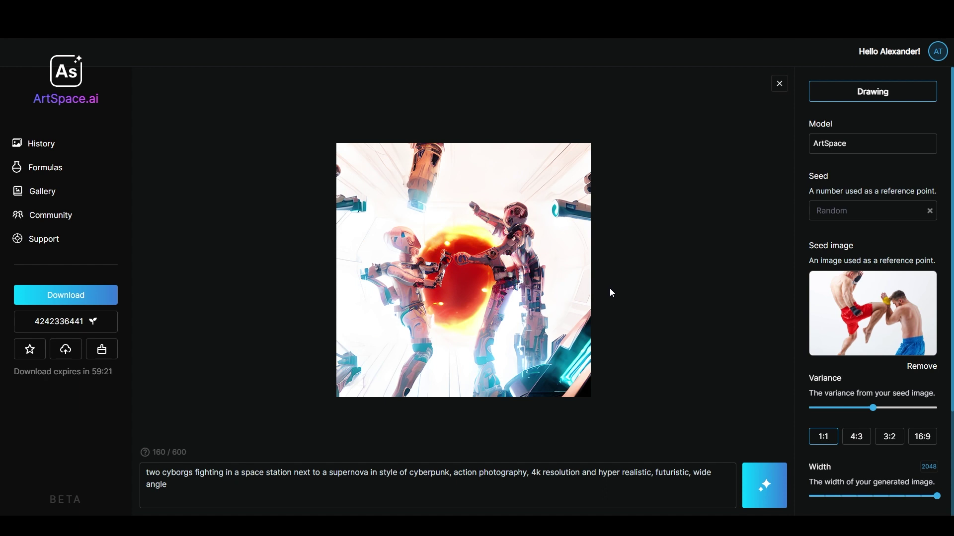
Open the ArtSpace gallery and browse through the shared artworks and their prompts.
{"action": "left_click", "coordinate": [875, 94]}
{"action": "left_click", "coordinate": [877, 111]}
{"action": "left_click", "coordinate": [100, 147]}
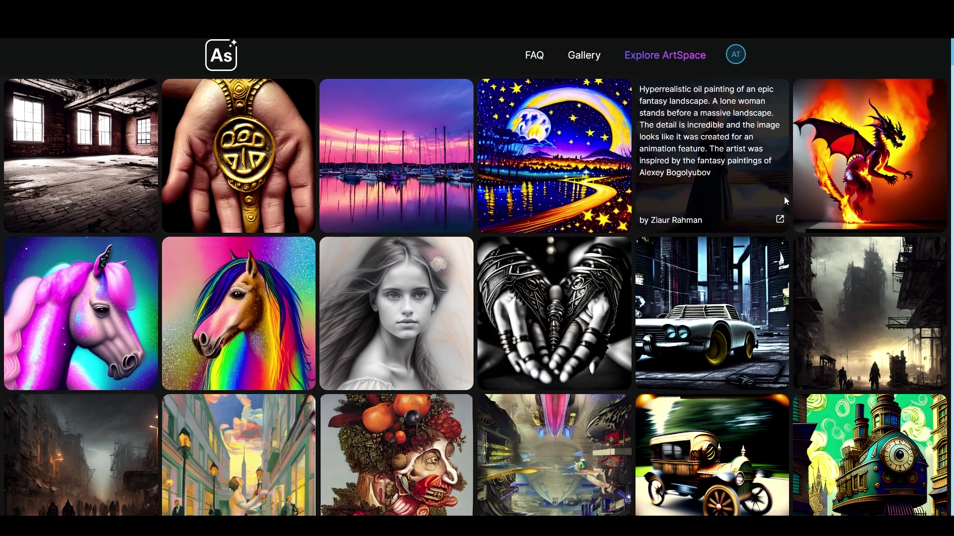
{"action": "scroll", "coordinate": [320, 213], "scroll_direction": "down", "scroll_amount": 9}
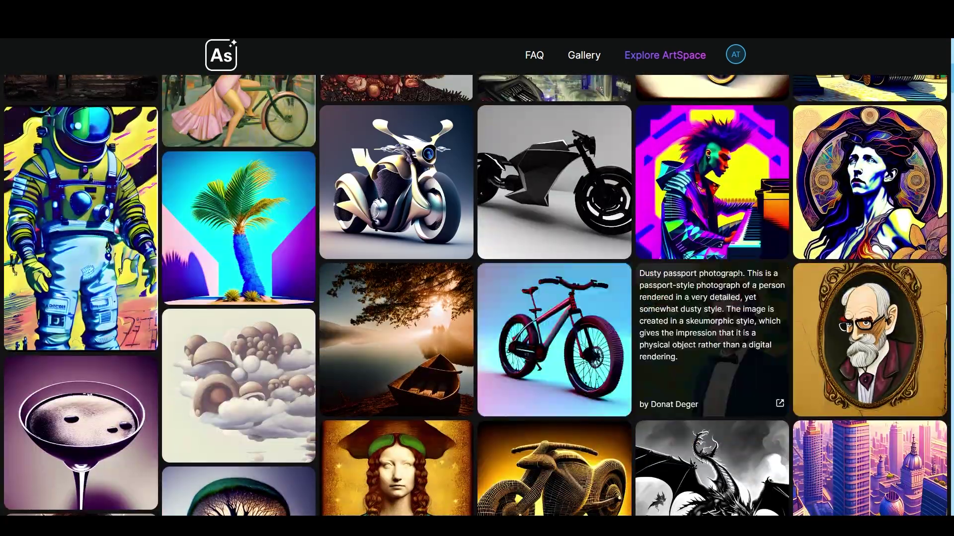
{"action": "scroll", "coordinate": [405, 188], "scroll_direction": "down", "scroll_amount": 8}
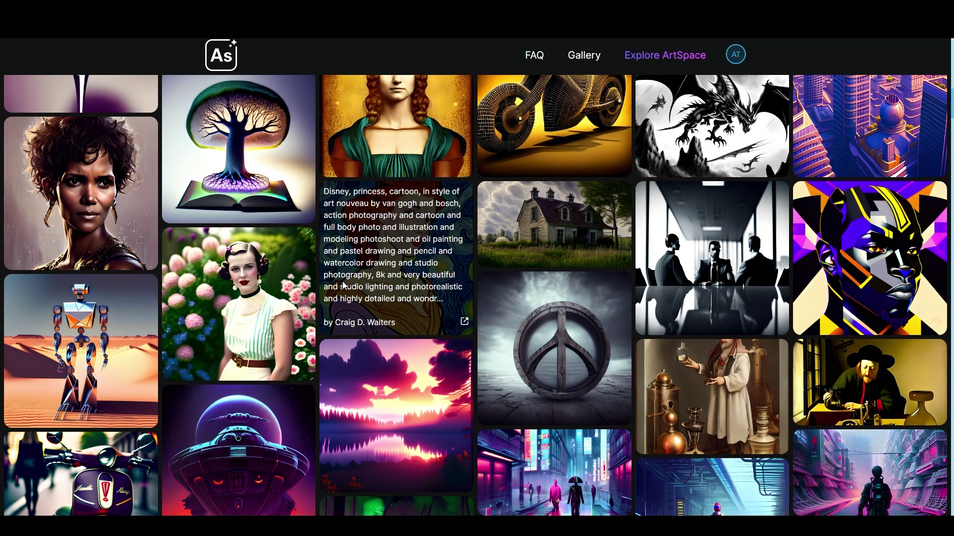
{"action": "scroll", "coordinate": [323, 290], "scroll_direction": "down", "scroll_amount": 2}
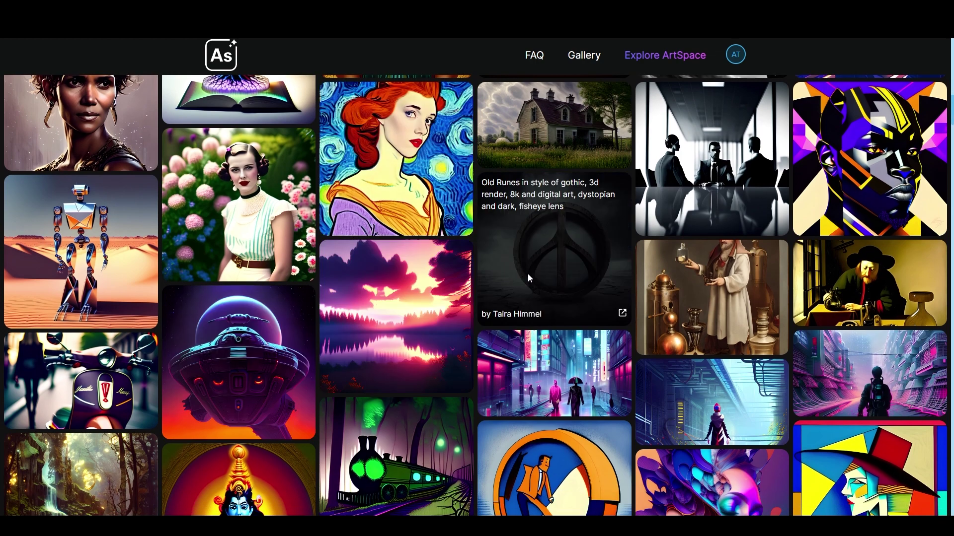
{"action": "scroll", "coordinate": [413, 279], "scroll_direction": "down", "scroll_amount": 4}
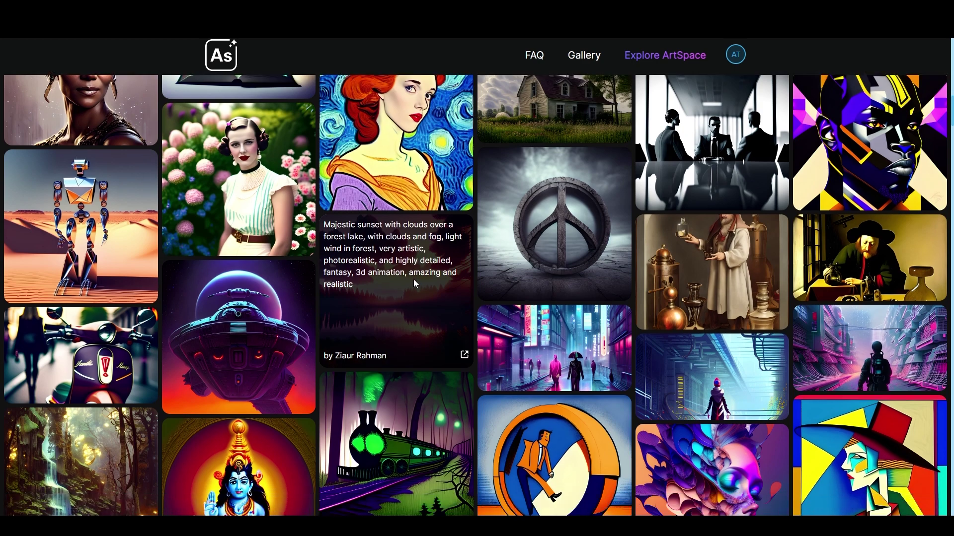
{"action": "scroll", "coordinate": [415, 279], "scroll_direction": "down", "scroll_amount": 3}
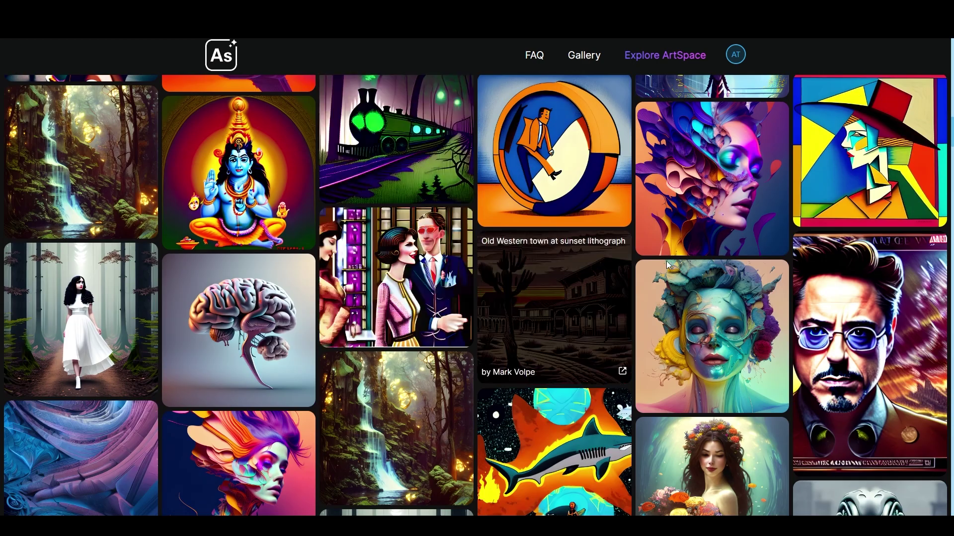